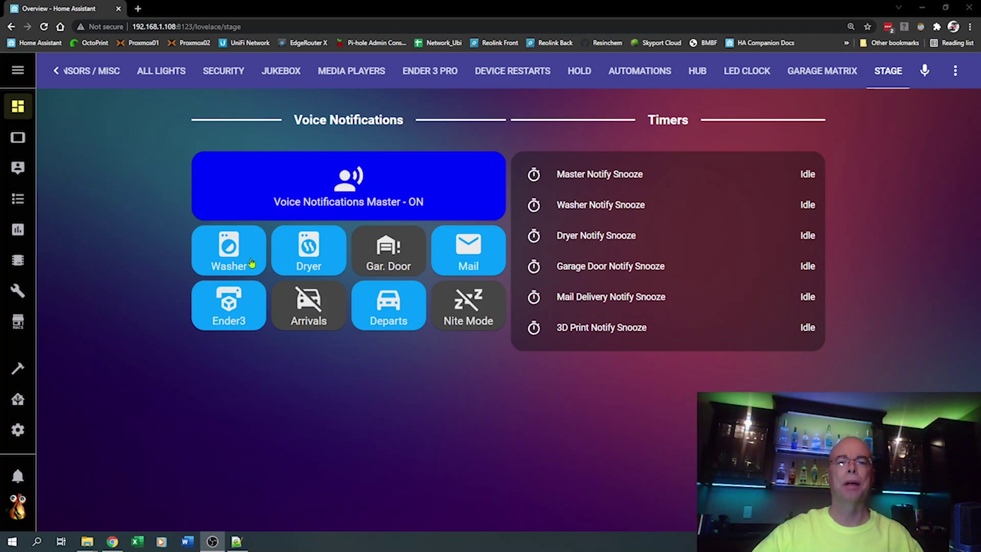
# Switch the Dryer voice notification off, check it in the Automations view, and switch it back on in the Stage view.
pyautogui.click(317, 259)
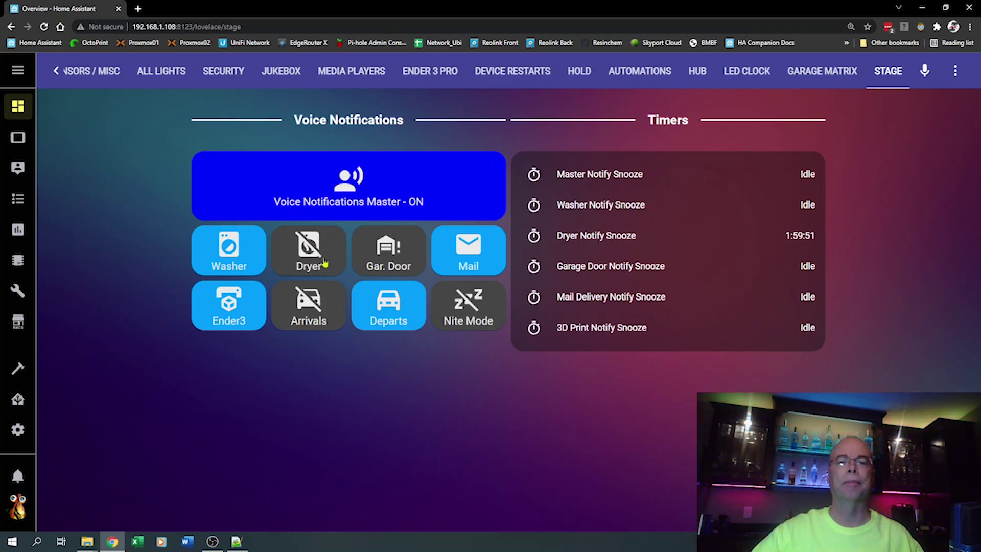
pyautogui.click(639, 74)
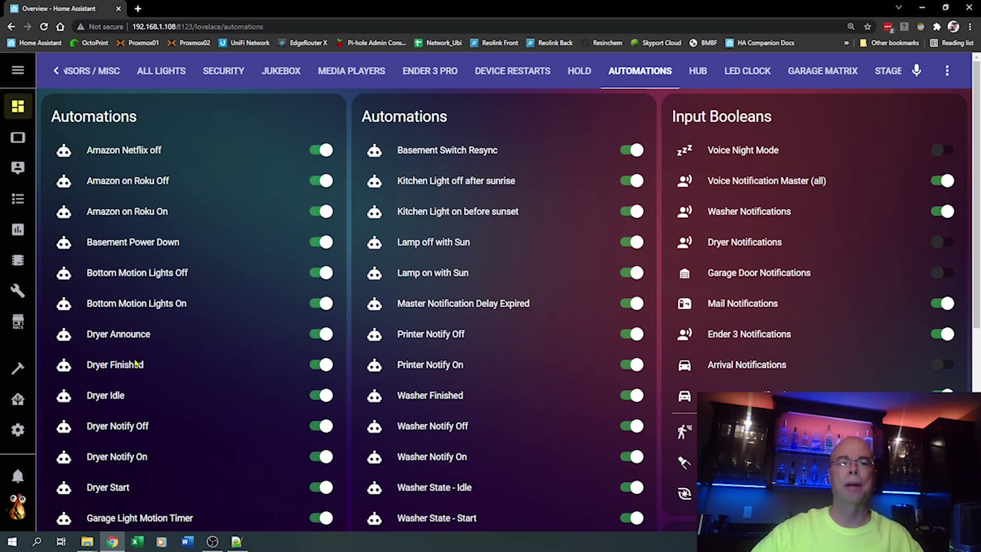
pyautogui.click(886, 71)
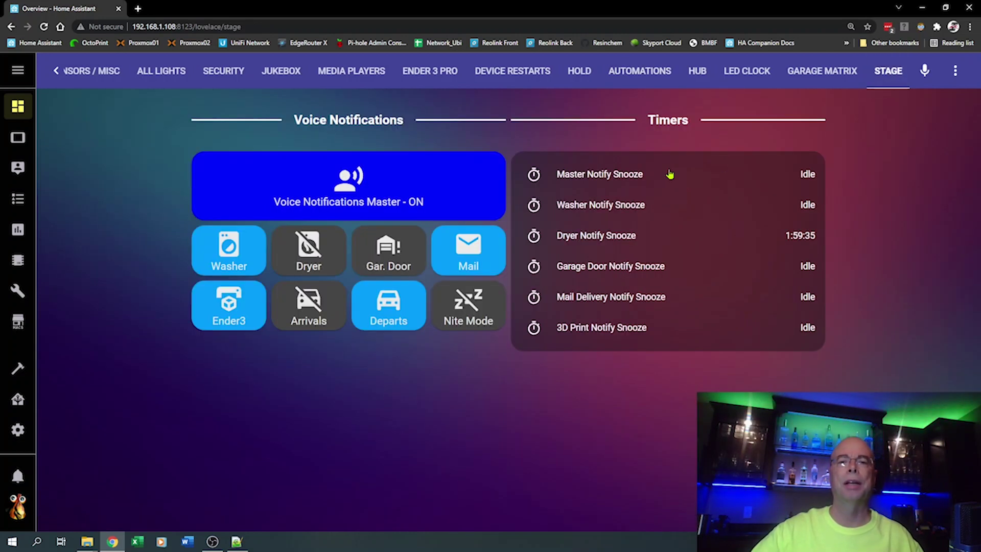
pyautogui.click(330, 261)
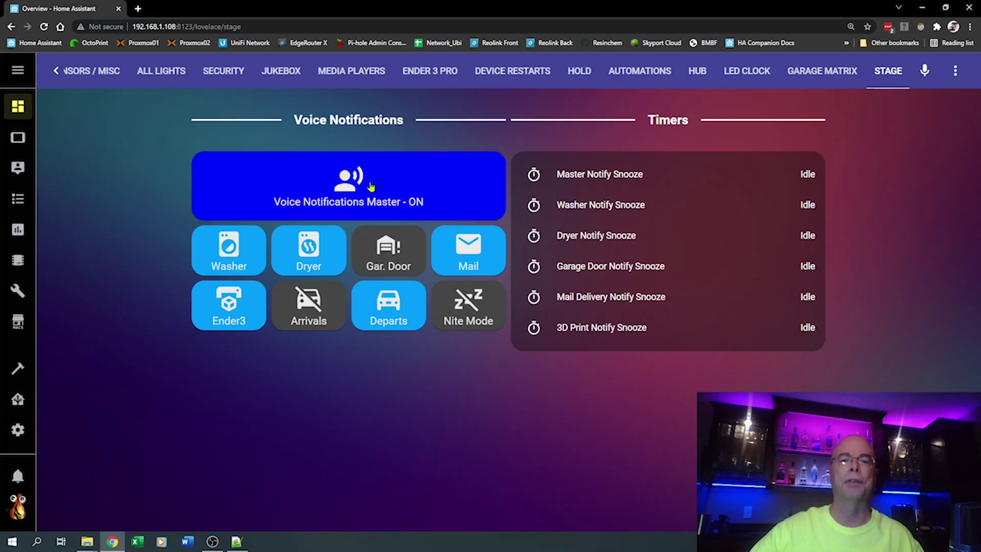
# Toggle the Voice Notifications Master off and back on, and do the same with Nite Mode in reverse.
pyautogui.click(341, 203)
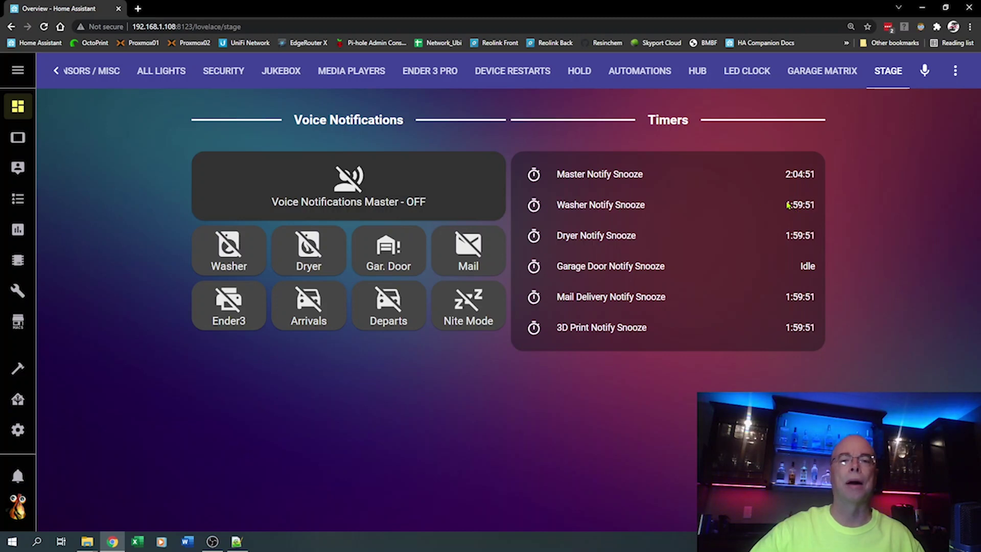
pyautogui.click(342, 189)
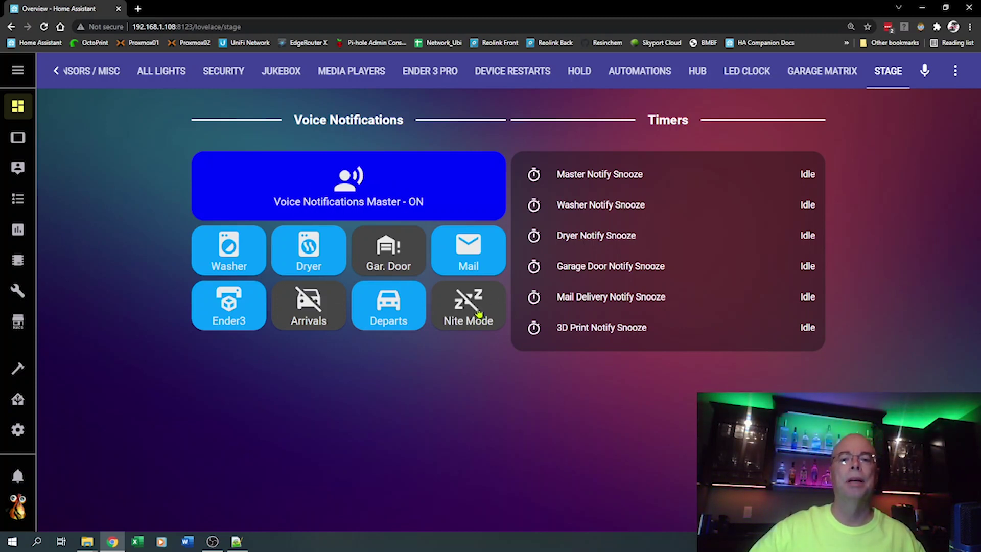
pyautogui.click(479, 313)
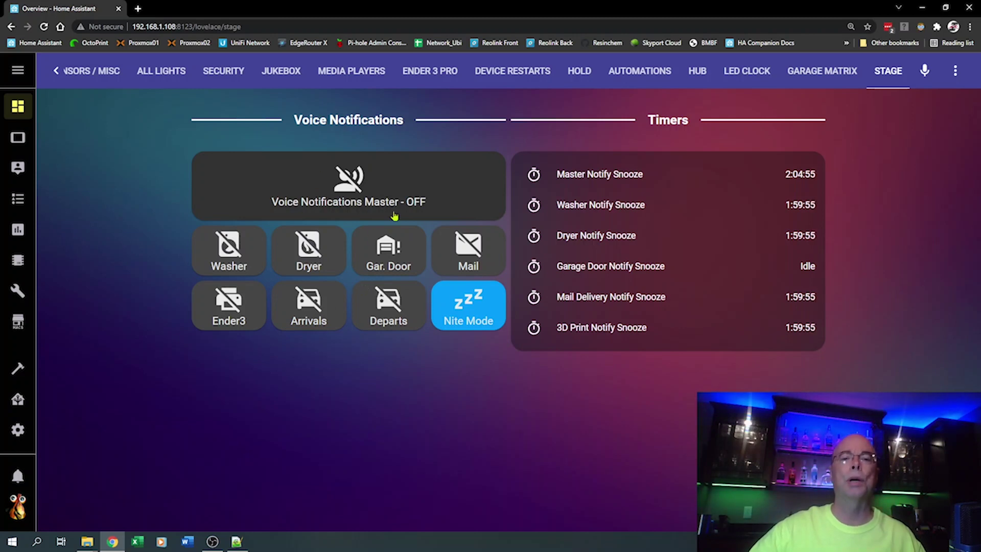
pyautogui.click(460, 302)
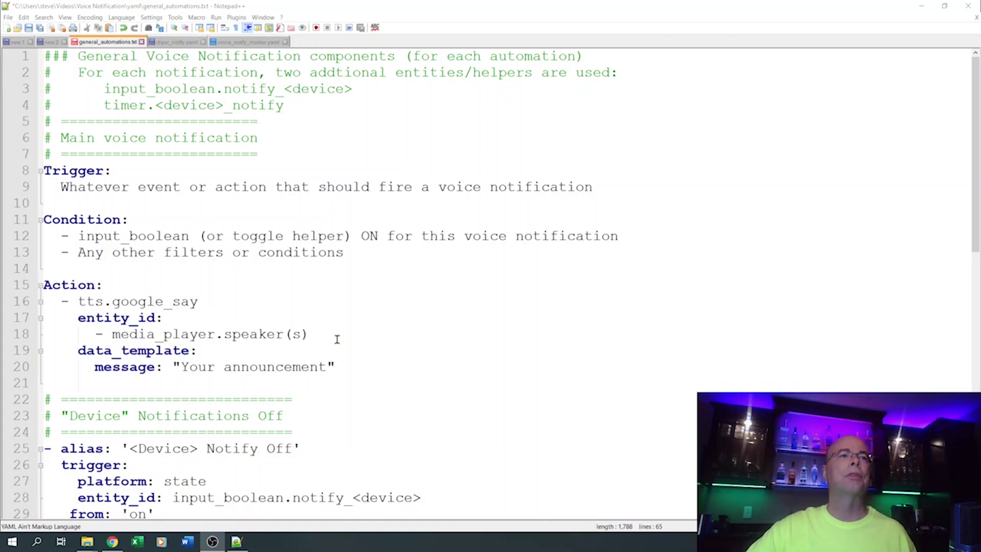
# Read through general_automations.txt from the main voice notification to the device timer expiration automation.
pyautogui.scroll(-3, 337, 340)
pyautogui.scroll(-1, 338, 340)
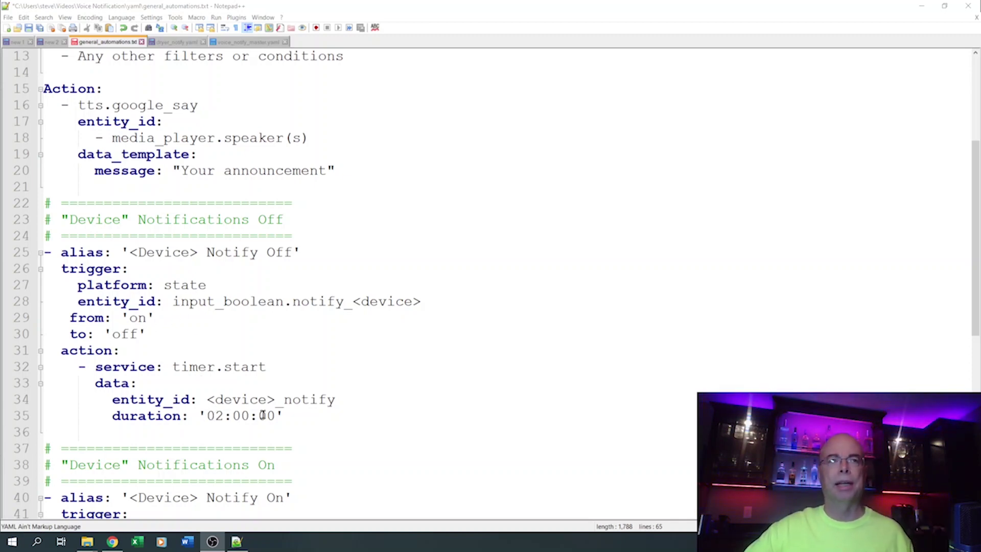
pyautogui.scroll(-4, 328, 368)
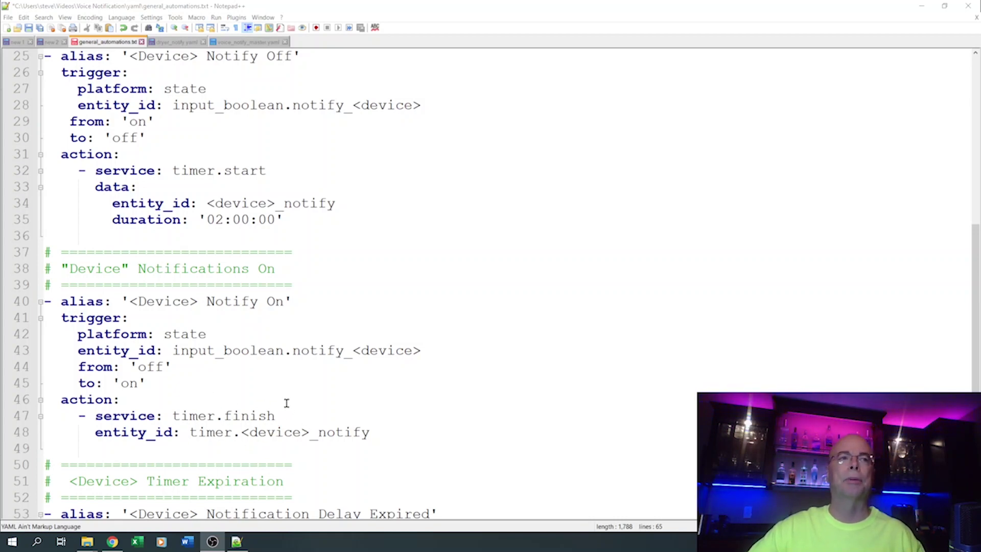
pyautogui.scroll(-2, 328, 383)
pyautogui.scroll(-1, 333, 380)
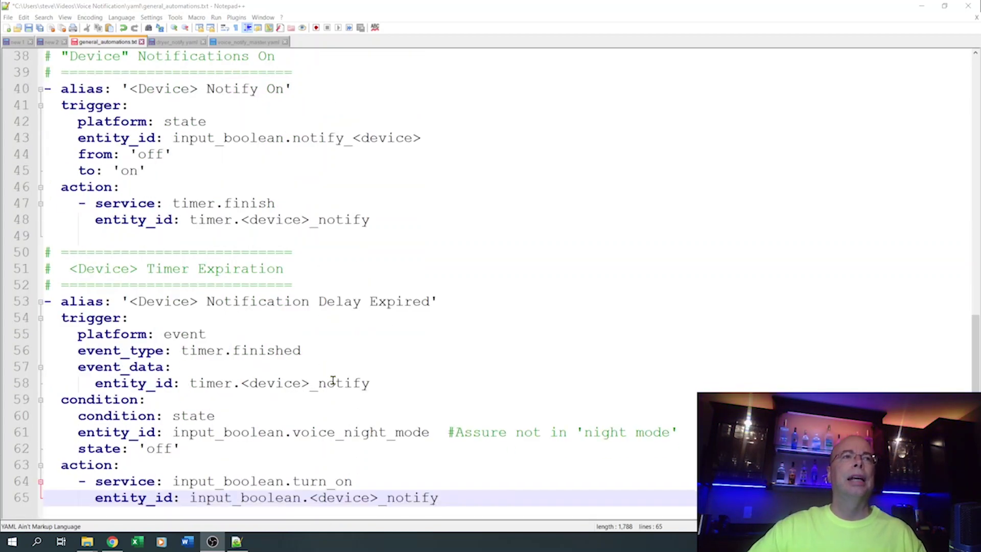
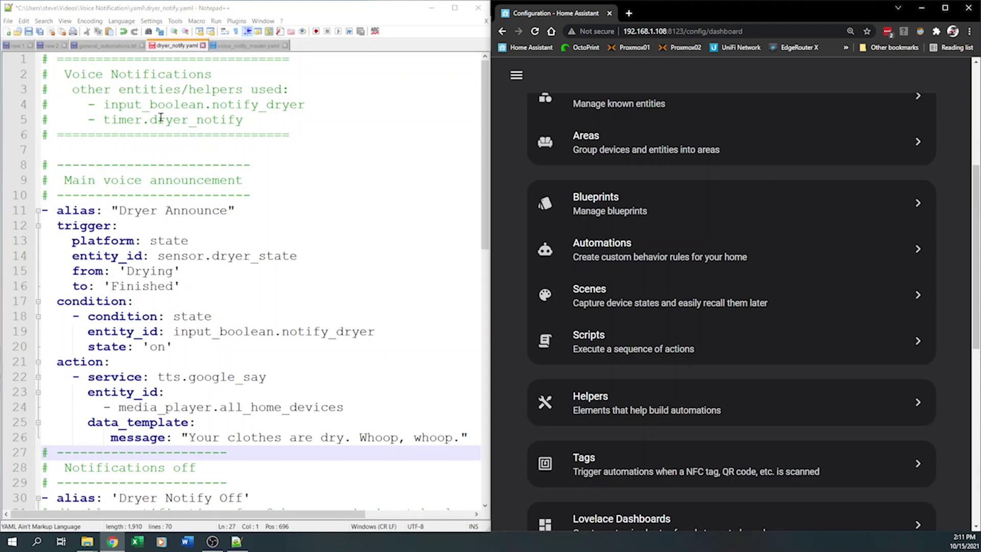
# Enter notify_dryer as the name of a new toggle helper and back out without creating it.
pyautogui.click(610, 404)
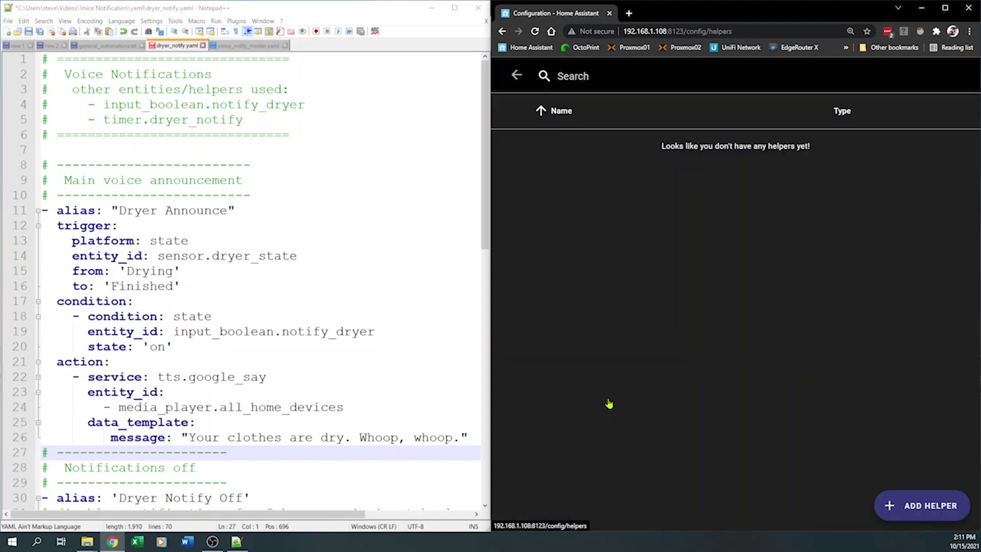
pyautogui.click(943, 508)
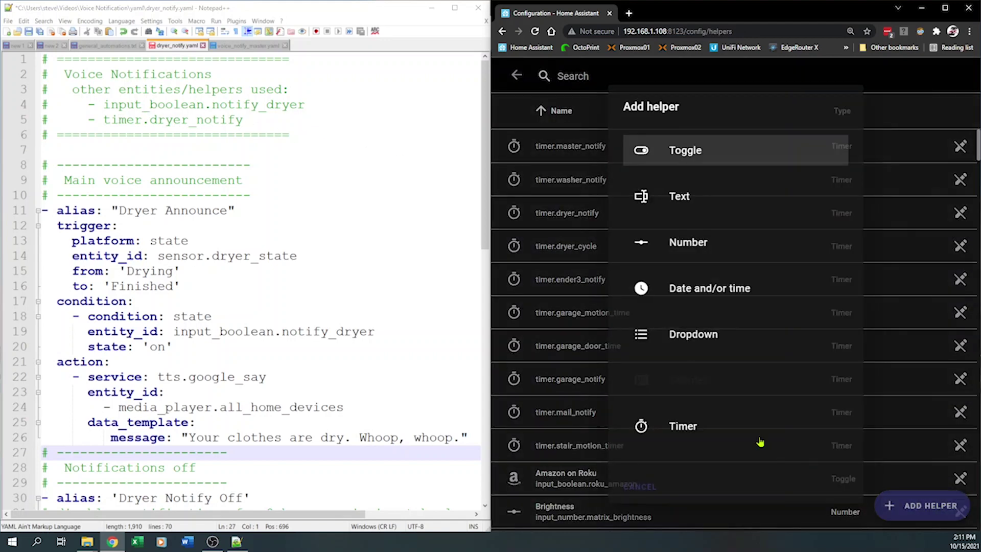
pyautogui.click(689, 154)
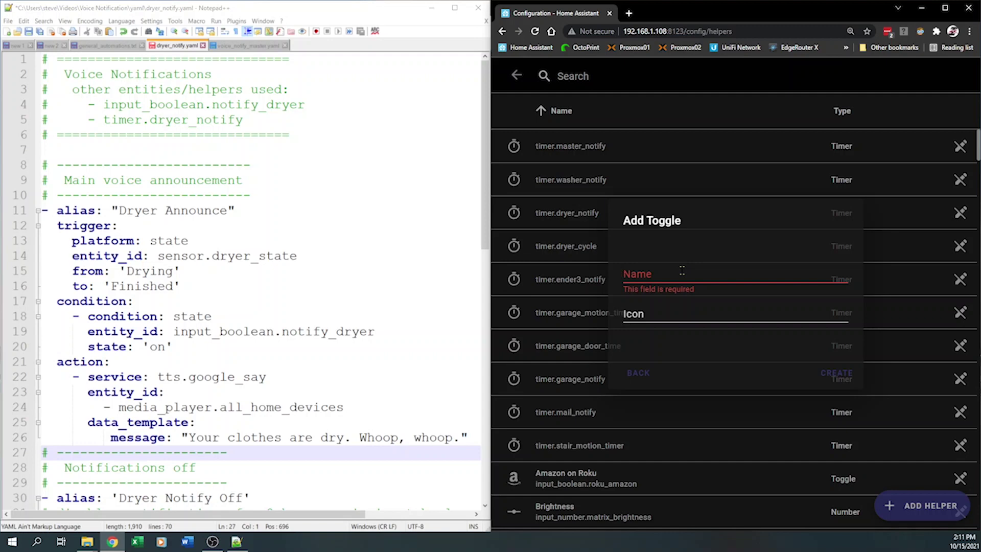
pyautogui.click(682, 269)
pyautogui.write('notic')
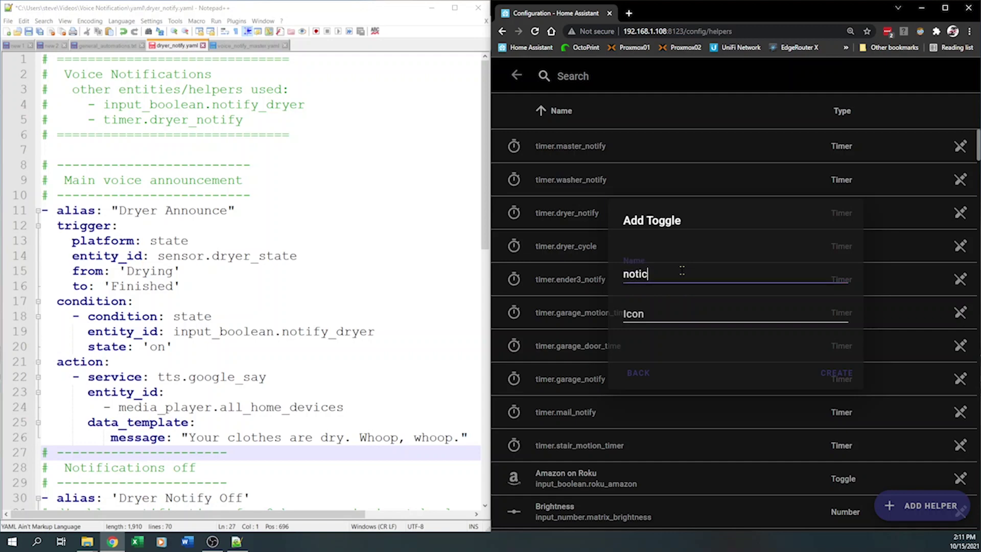
pyautogui.press('BackSpace')
pyautogui.write('fy')
pyautogui.write('_d')
pyautogui.write('ra')
pyautogui.write('yer')
pyautogui.click(639, 374)
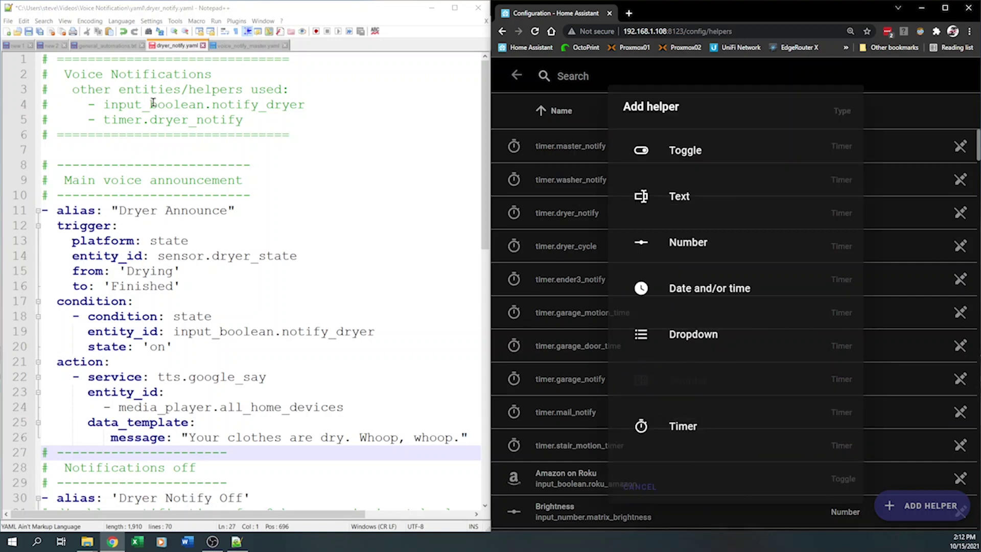
# Enter dryer_notify as the name of a new timer helper and back out without creating it.
pyautogui.click(674, 433)
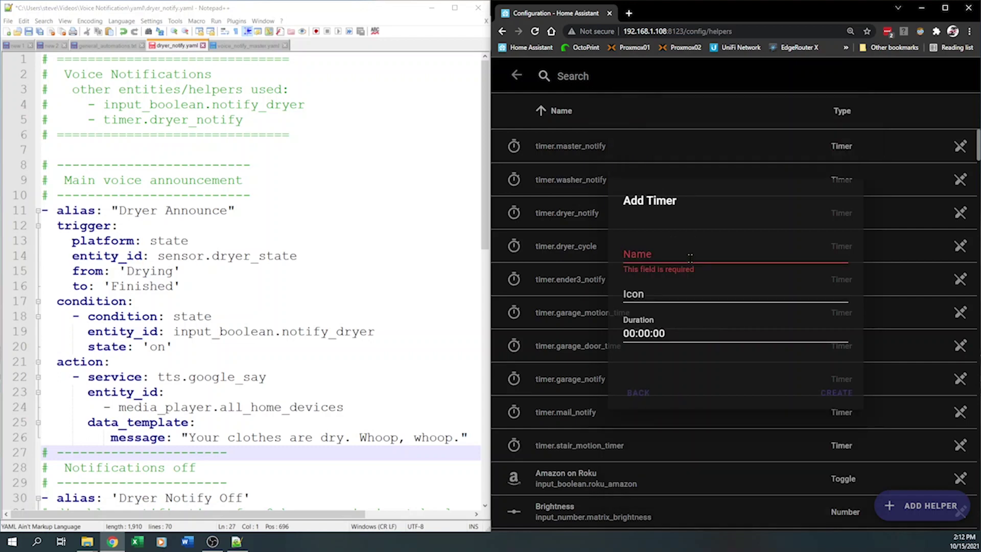
pyautogui.write('dryer')
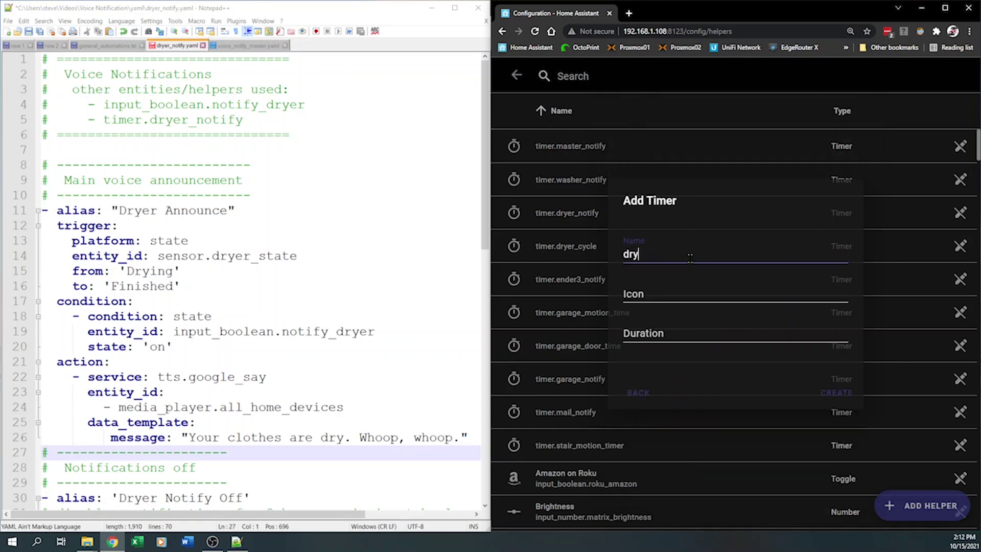
pyautogui.write('P')
pyautogui.press('BackSpace')
pyautogui.write('_')
pyautogui.write('notify')
pyautogui.click(642, 394)
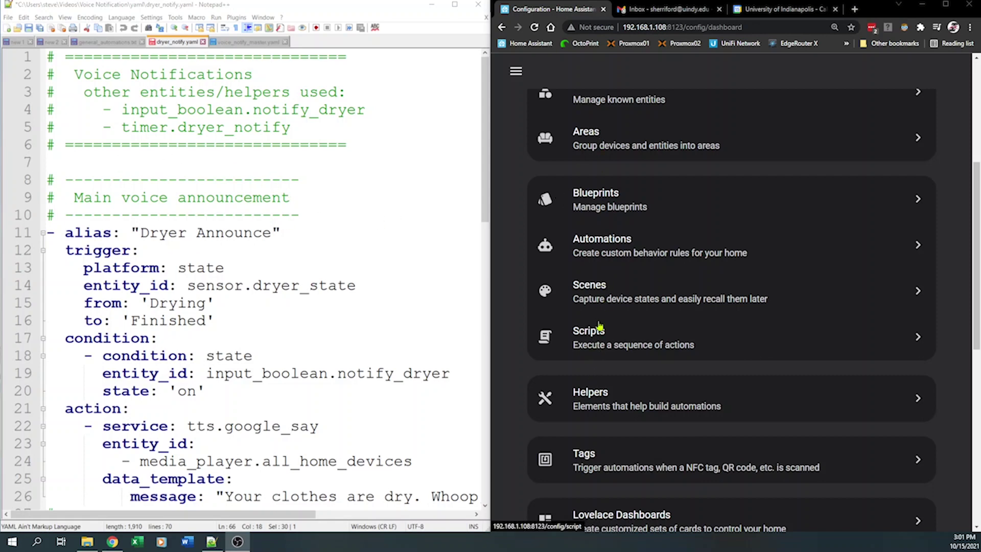
# Start a new empty automation and name it Dryer Announce.
pyautogui.click(603, 246)
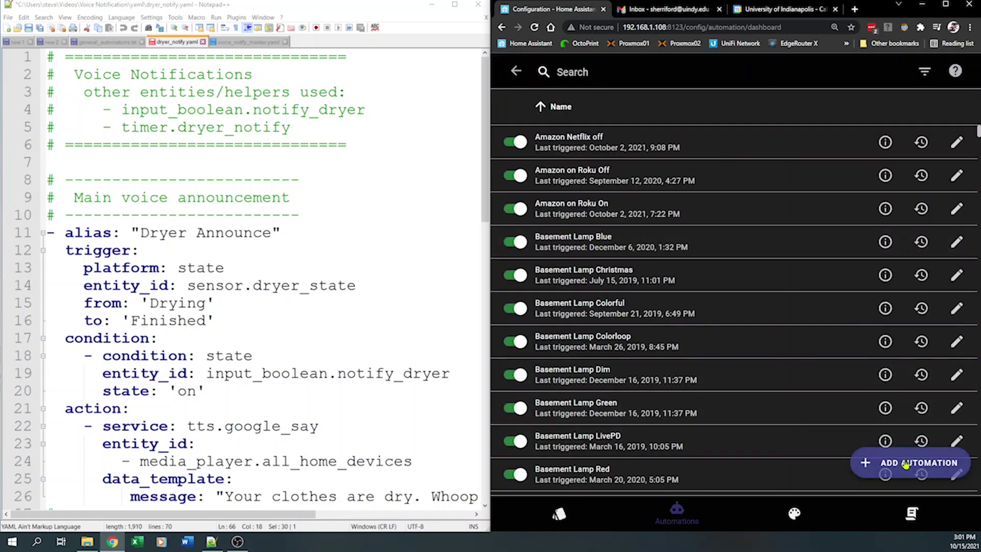
pyautogui.click(906, 463)
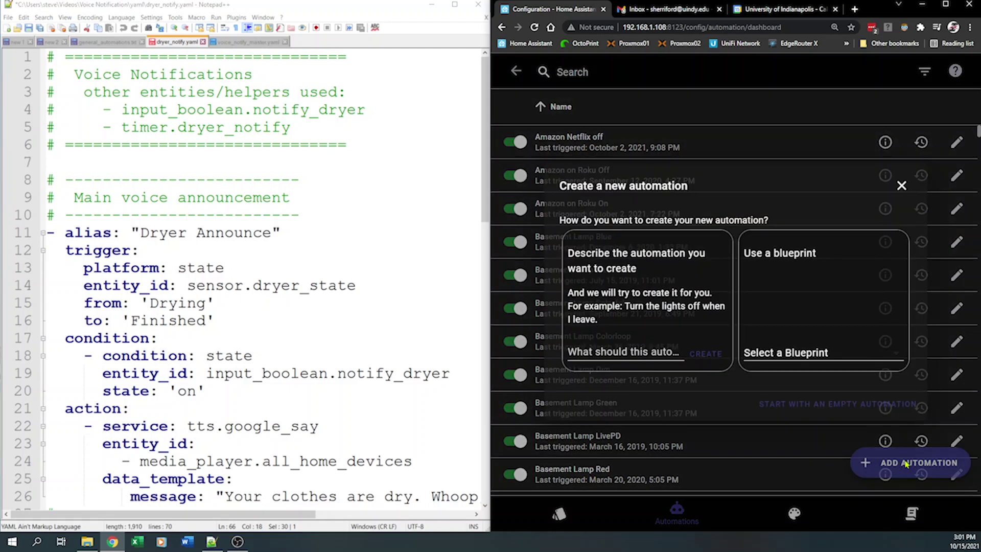
pyautogui.click(804, 407)
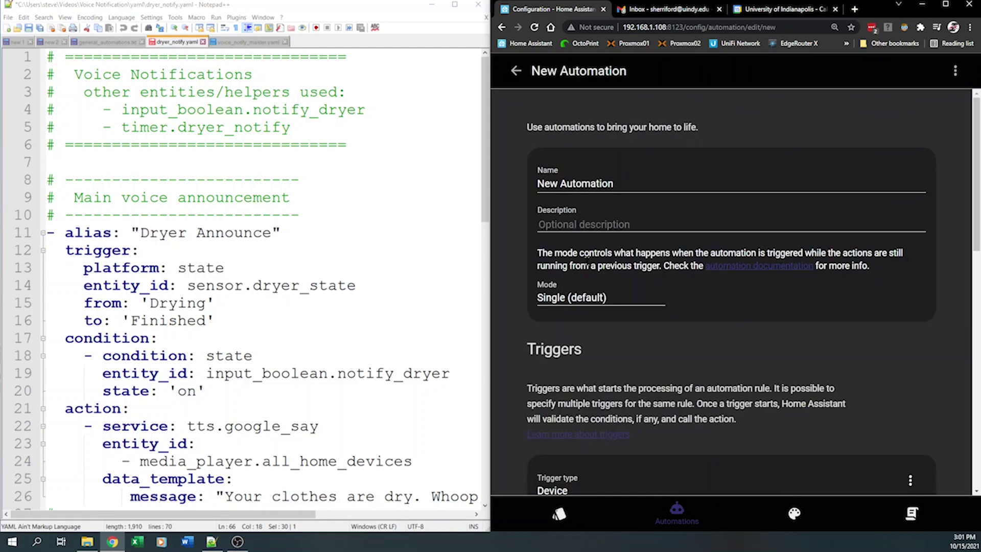
pyautogui.click(601, 183)
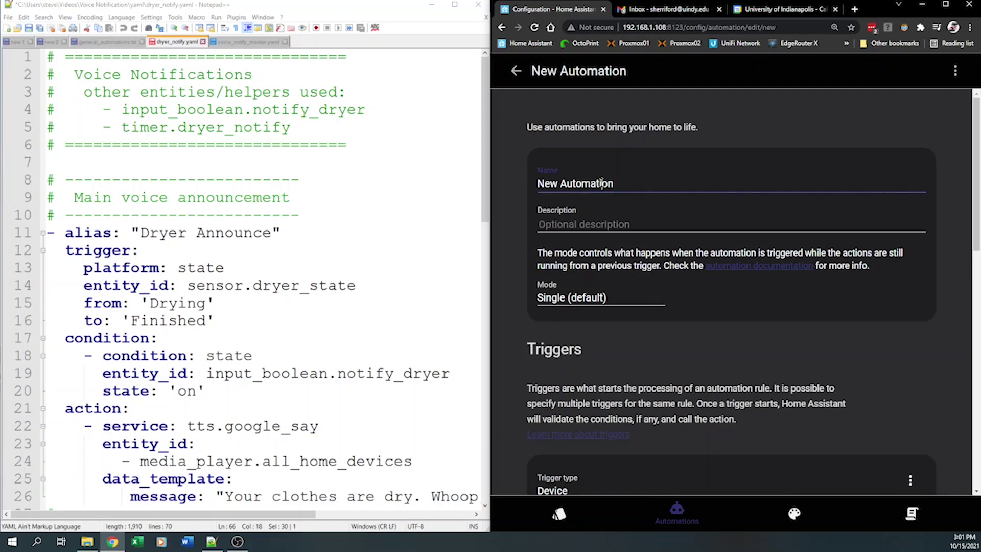
pyautogui.moveTo(586, 183); pyautogui.dragTo(486, 177)
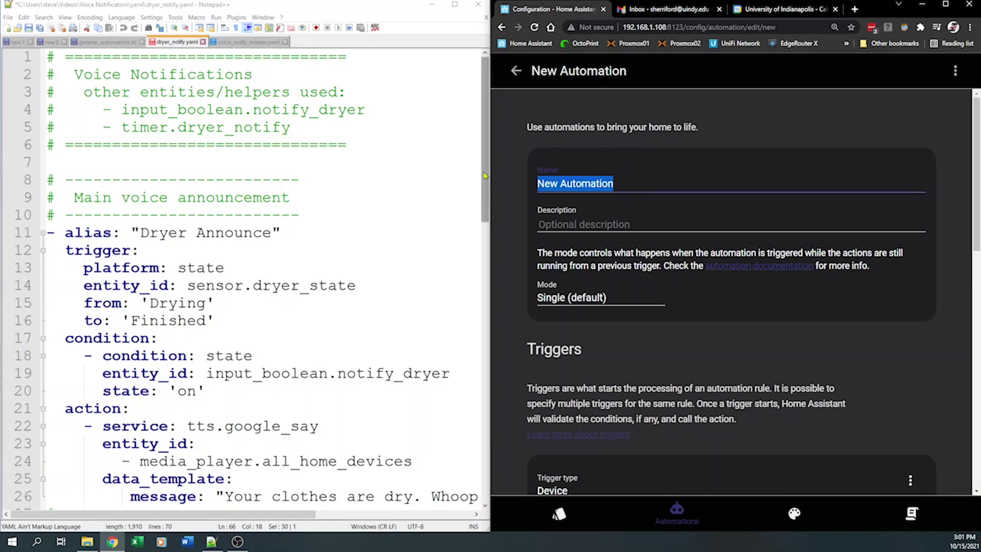
pyautogui.write('Dy')
pyautogui.press('BackSpace')
pyautogui.write('ryner')
pyautogui.press('BackSpace')
pyautogui.press('BackSpace')
pyautogui.press('BackSpace')
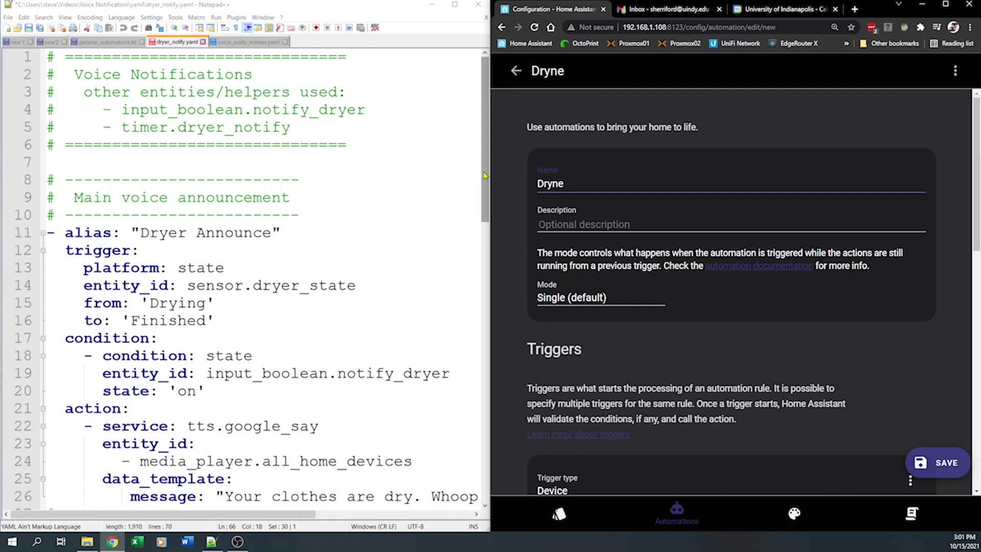
pyautogui.write('er Announce')
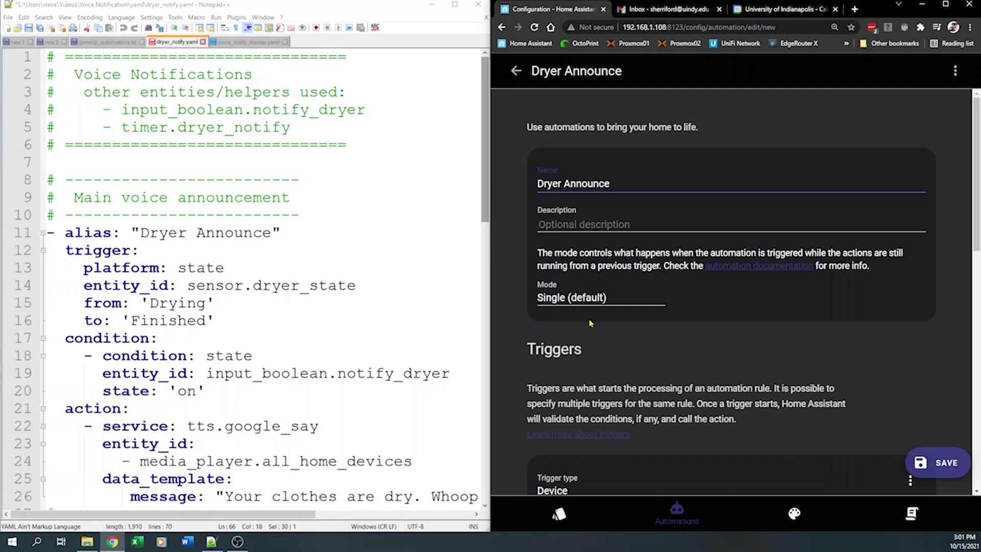
# Set the automation's trigger type to State with sensor.dryer_state as its entity.
pyautogui.scroll(-1, 588, 317)
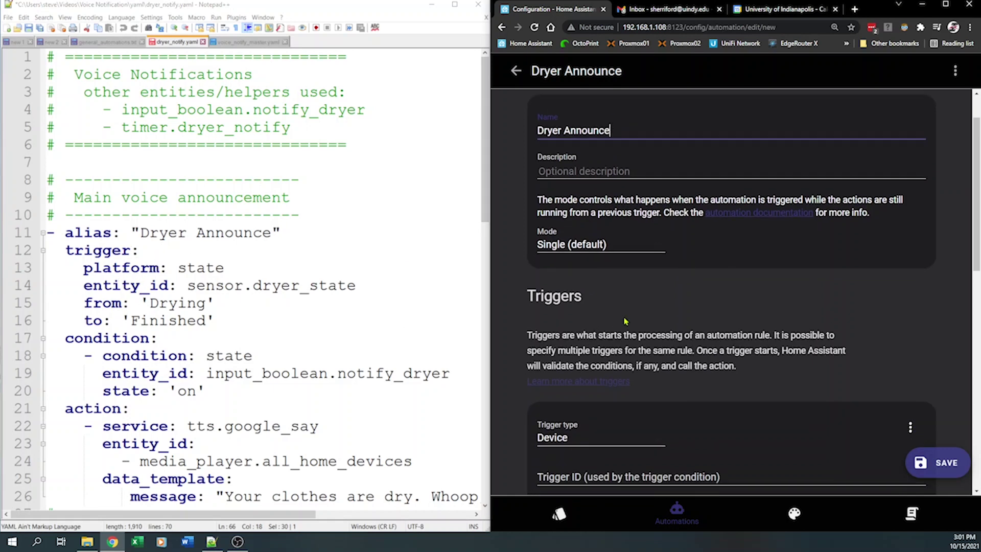
pyautogui.scroll(-3, 625, 321)
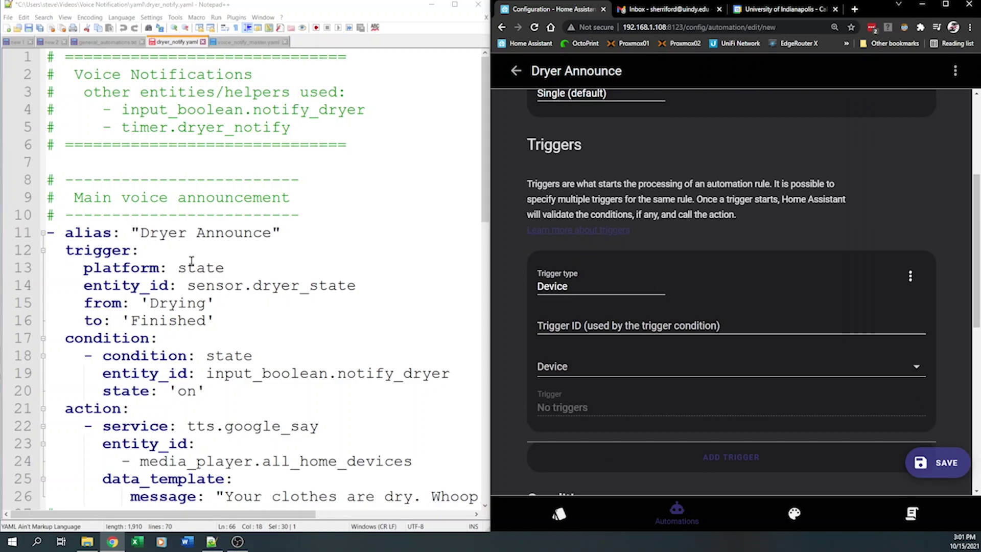
pyautogui.click(560, 283)
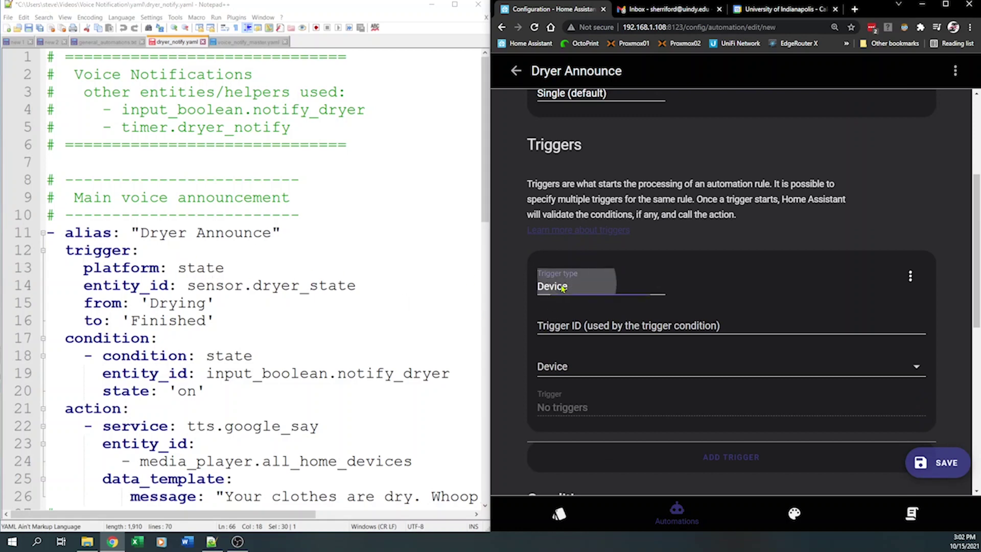
pyautogui.click(593, 346)
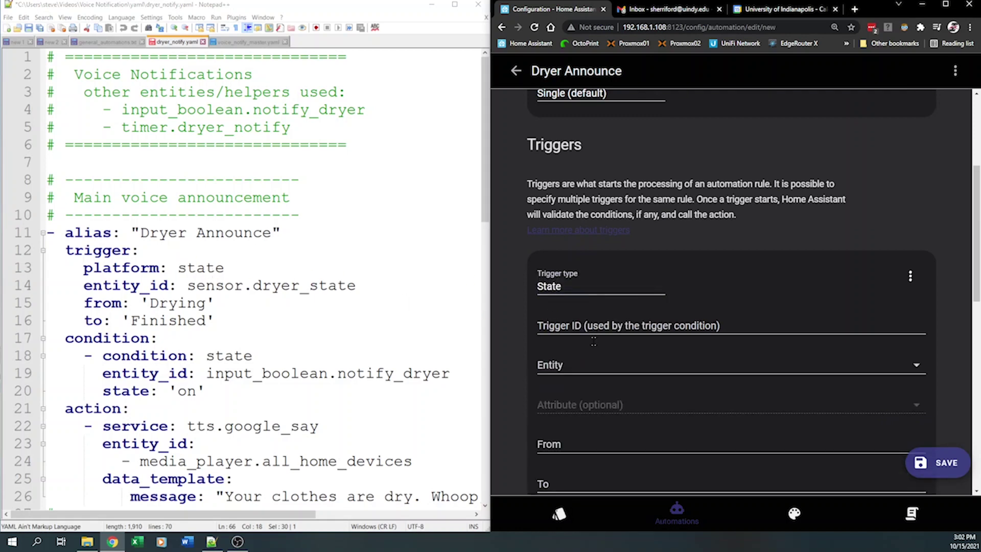
pyautogui.click(587, 365)
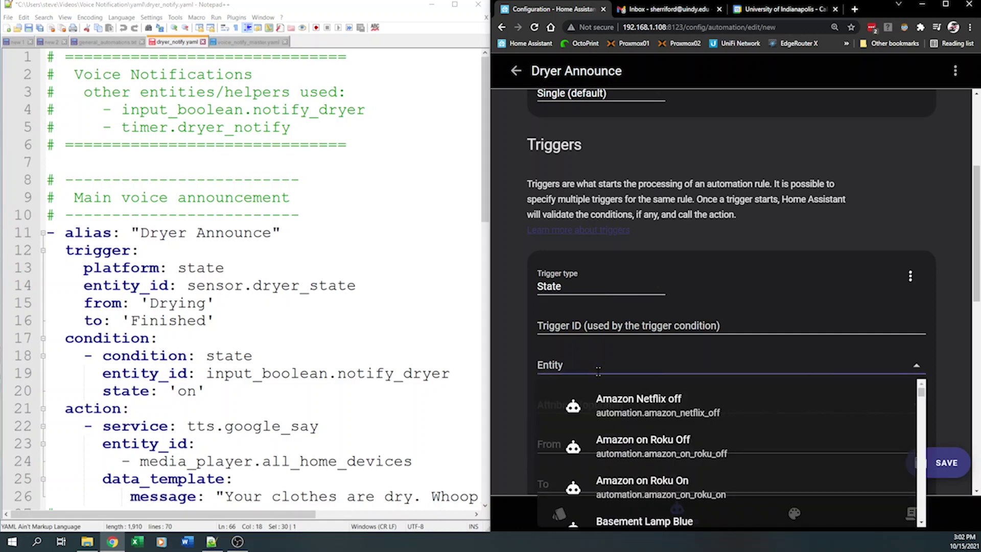
pyautogui.write('sensor')
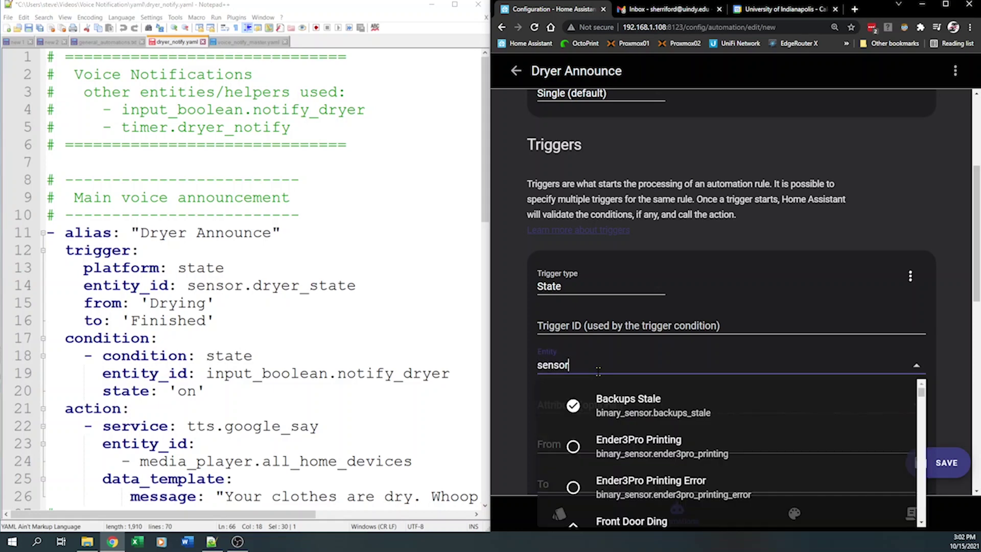
pyautogui.write('.dry')
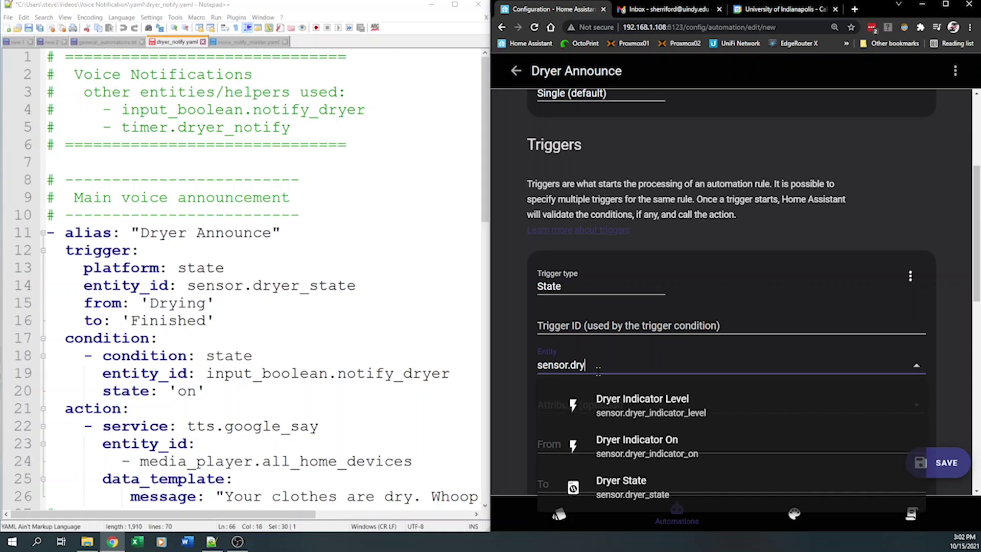
pyautogui.click(639, 491)
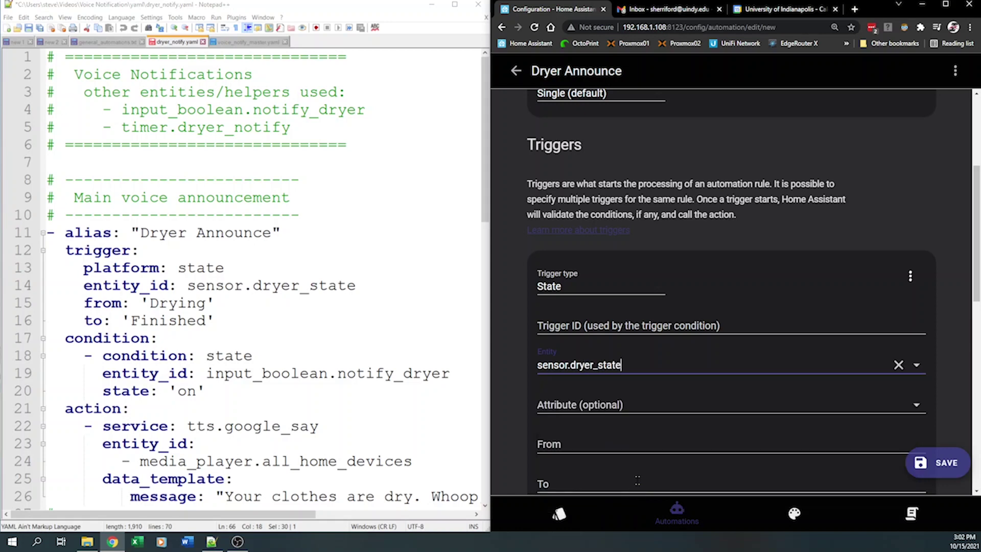
# Set the dryer state trigger to fire when the state changes from Drying to Finished.
pyautogui.click(604, 447)
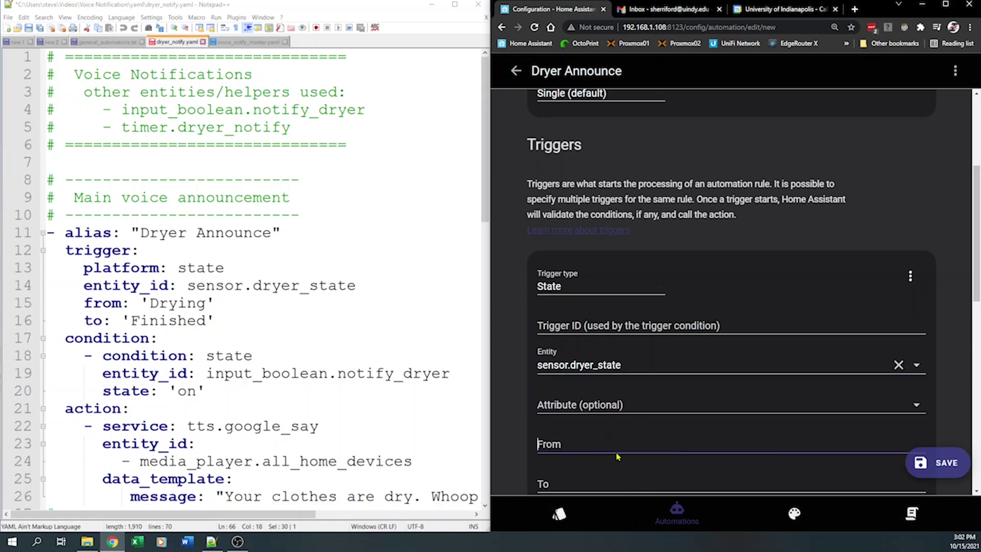
pyautogui.write('Drying')
pyautogui.press('Tab')
pyautogui.write('Finished')
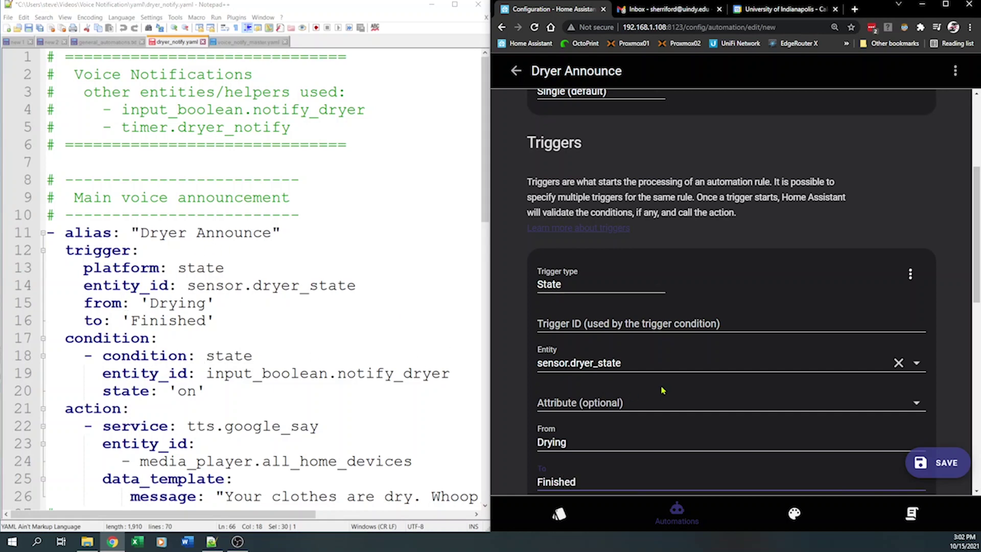
# Add a condition of type State to the Dryer Announce automation.
pyautogui.scroll(-1, 663, 390)
pyautogui.scroll(-4, 663, 390)
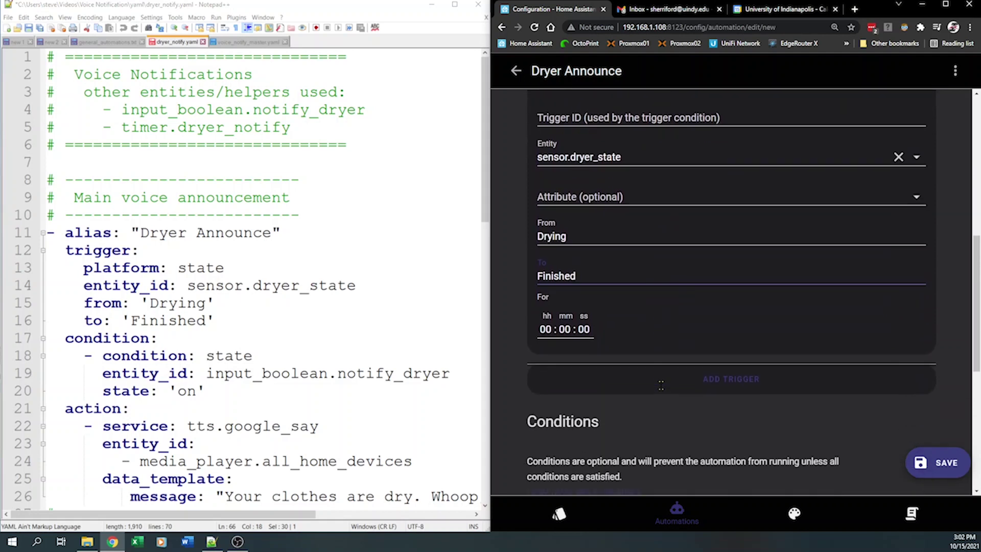
pyautogui.scroll(-1, 663, 390)
pyautogui.scroll(-1, 649, 349)
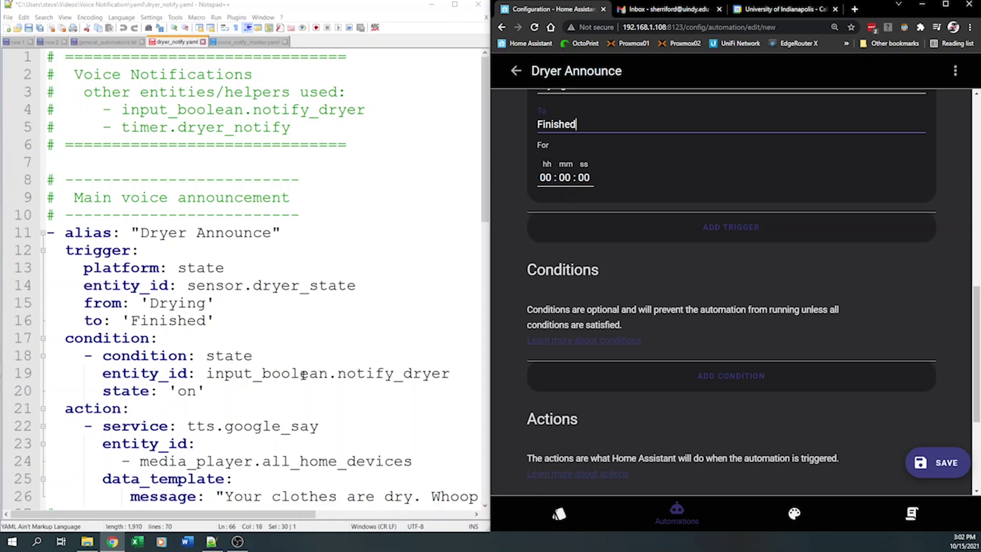
pyautogui.click(716, 377)
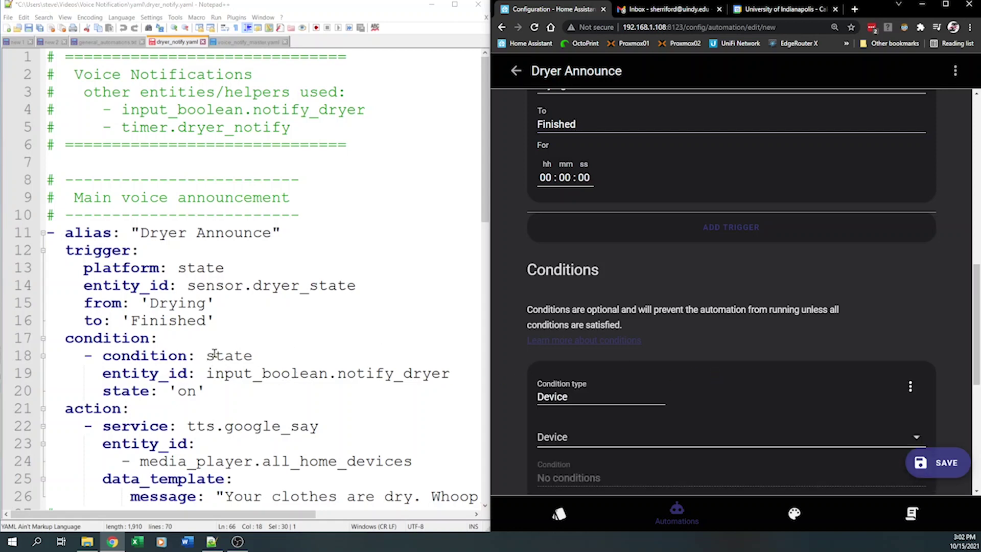
pyautogui.click(562, 399)
pyautogui.scroll(-1, 612, 454)
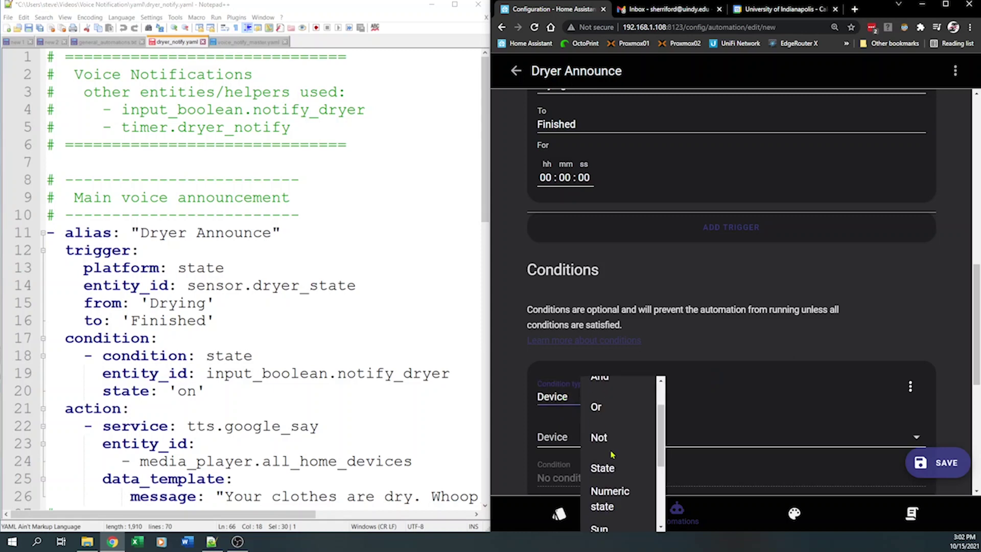
pyautogui.click(612, 466)
# Set the condition's entity to input_boolean.notify_dryer and its required state to on.
pyautogui.scroll(-1, 609, 384)
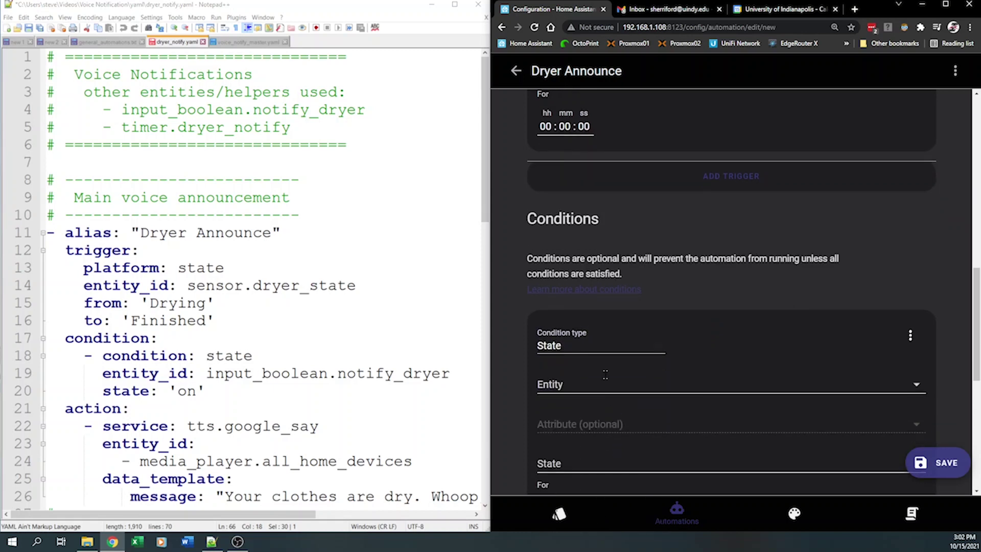
pyautogui.click(607, 387)
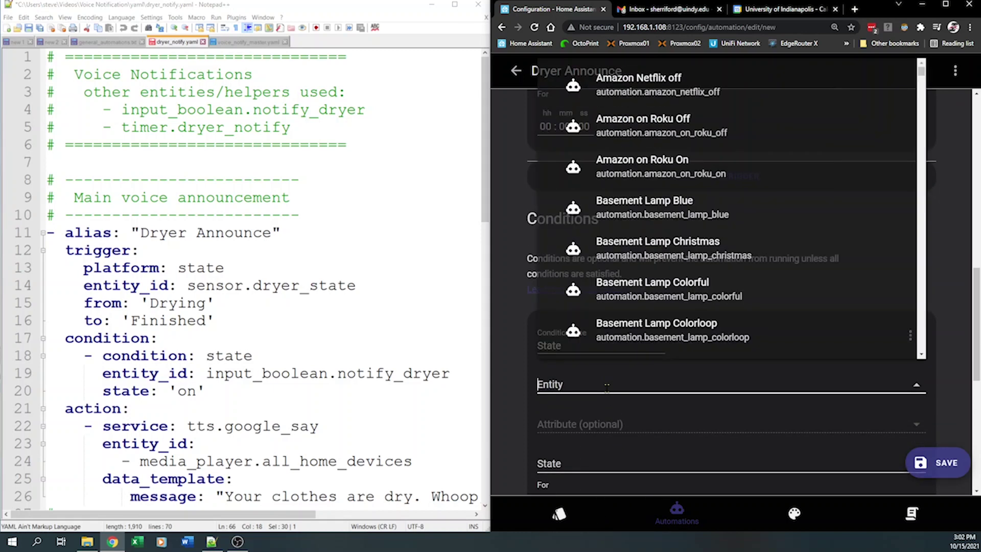
pyautogui.write('input_boolean.')
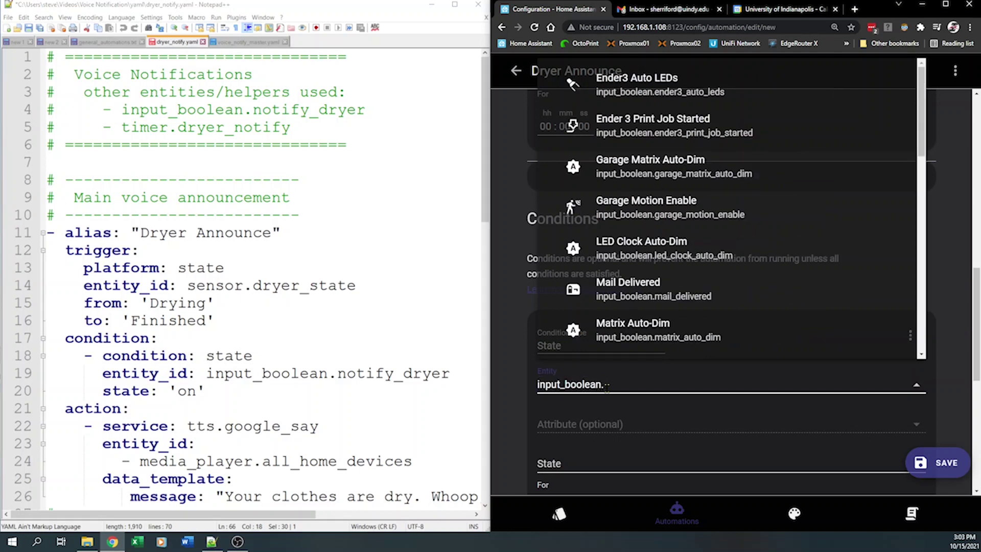
pyautogui.write('notif')
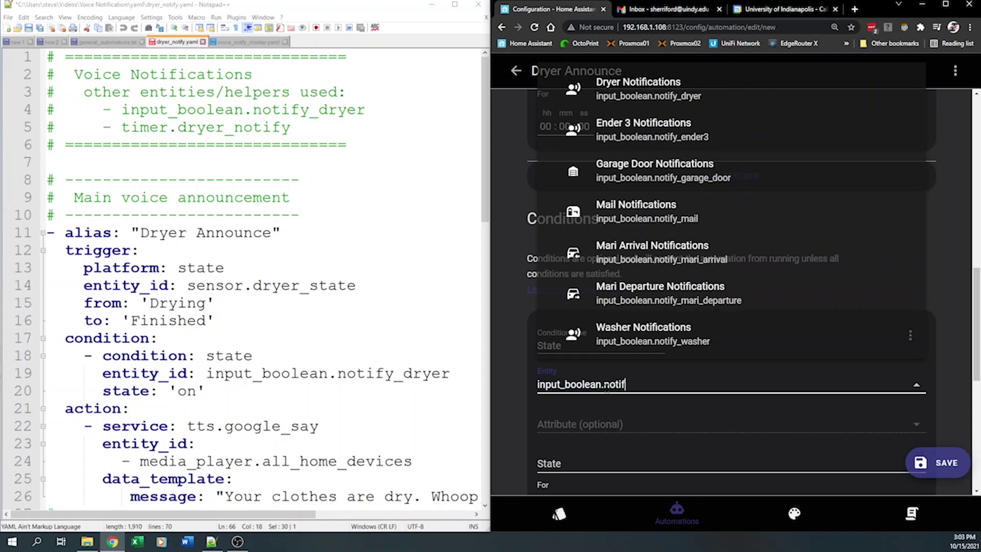
pyautogui.write('y_dr')
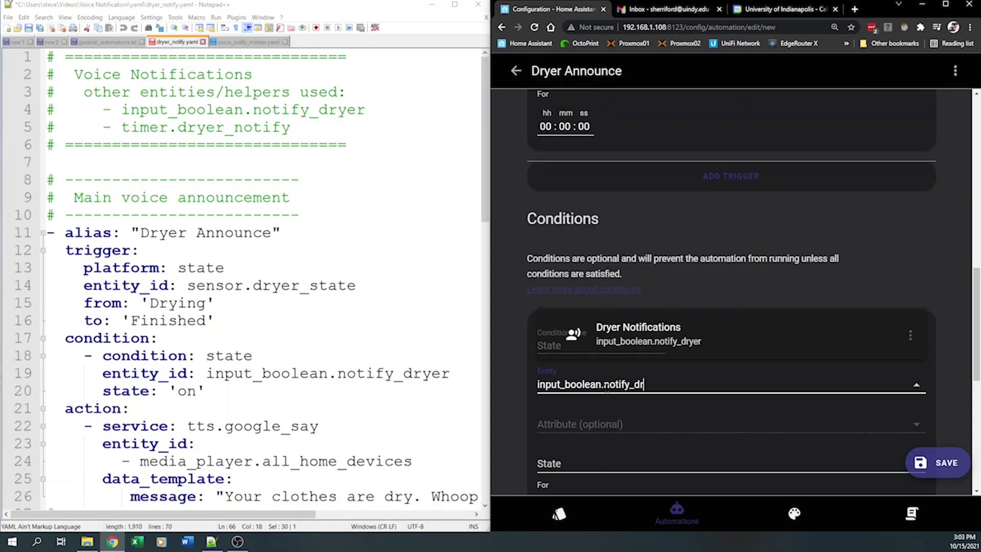
pyautogui.click(638, 346)
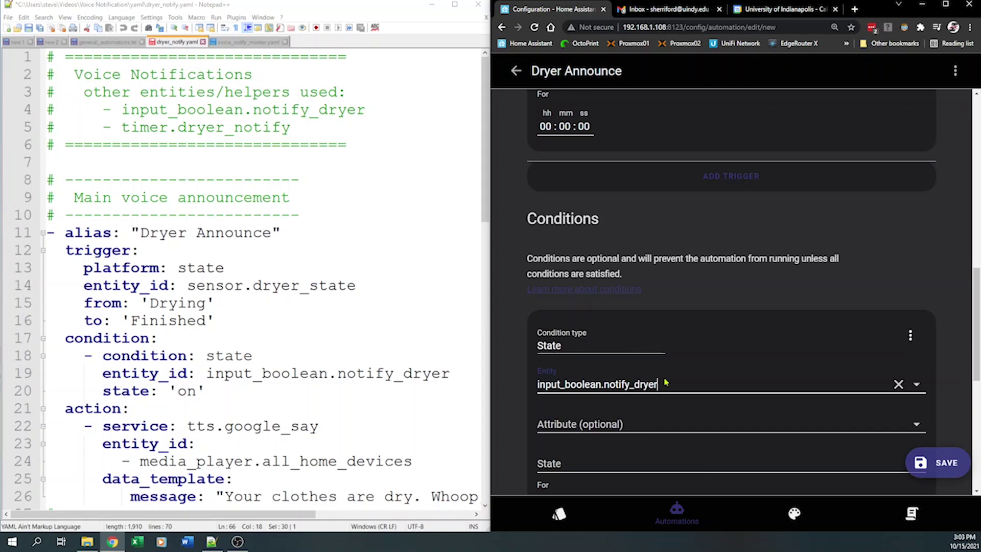
pyautogui.scroll(-1, 684, 404)
pyautogui.click(634, 412)
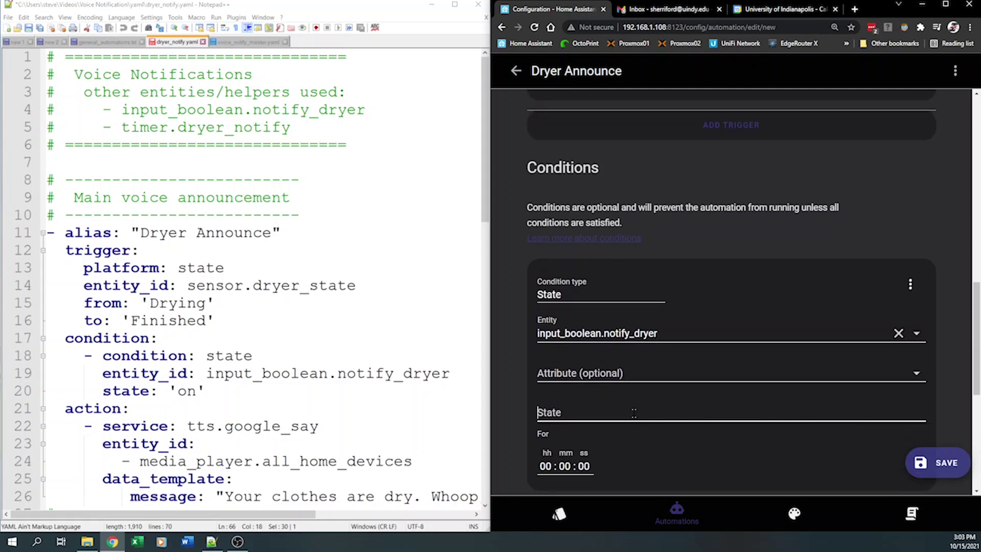
pyautogui.write('on')
# Make the automation's action a Call service action using tts.google_say, the google_translate text-to-speech service.
pyautogui.scroll(-3, 654, 404)
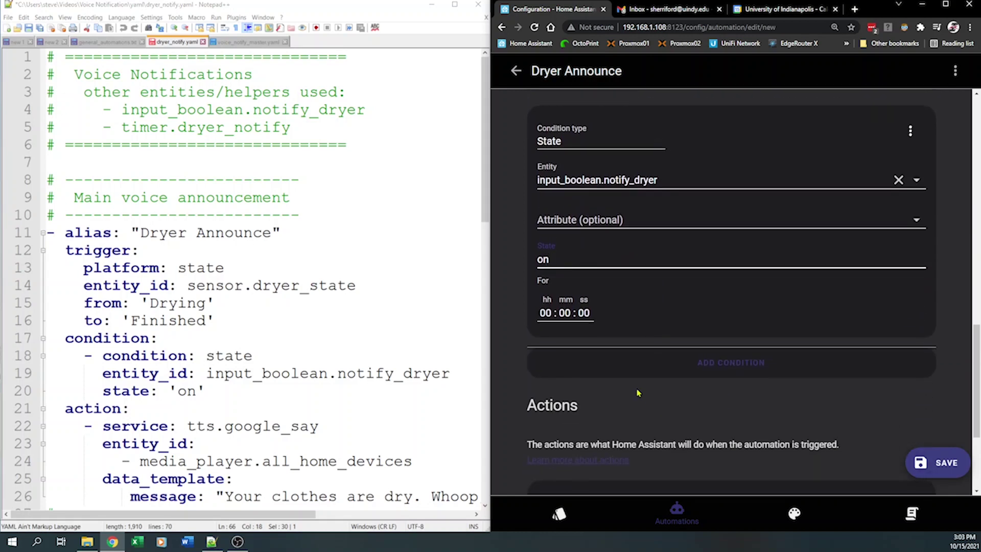
pyautogui.scroll(-1, 756, 440)
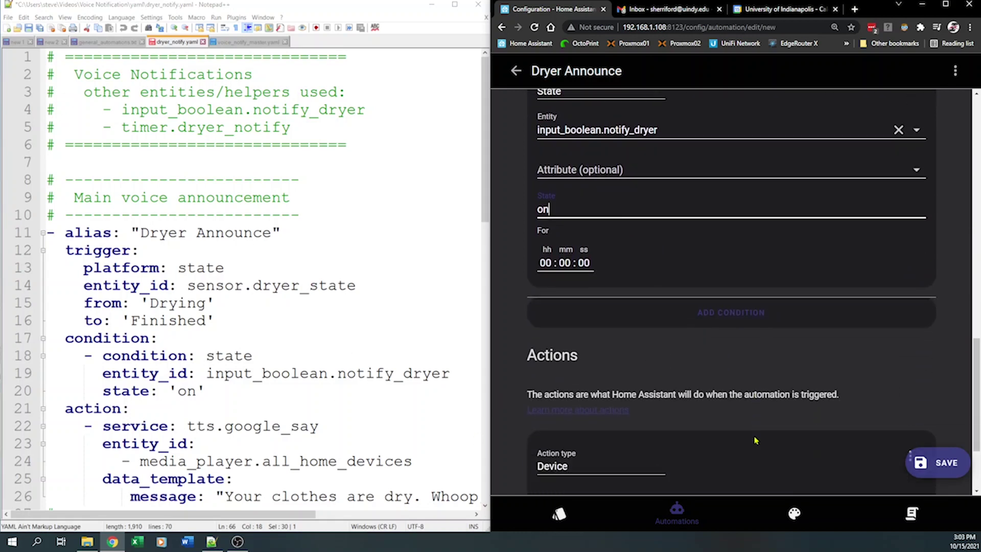
pyautogui.scroll(-2, 756, 440)
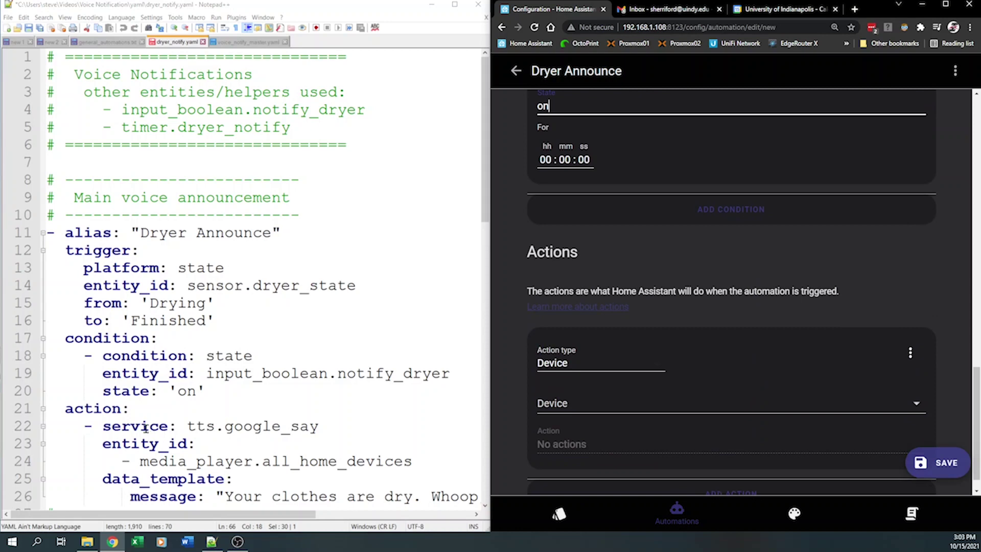
pyautogui.click(606, 369)
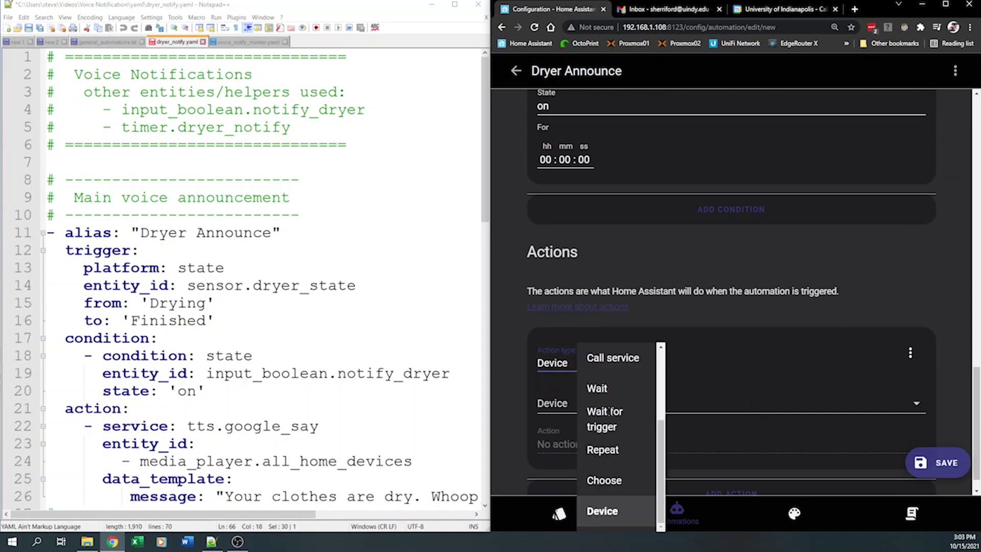
pyautogui.click(613, 357)
pyautogui.click(606, 406)
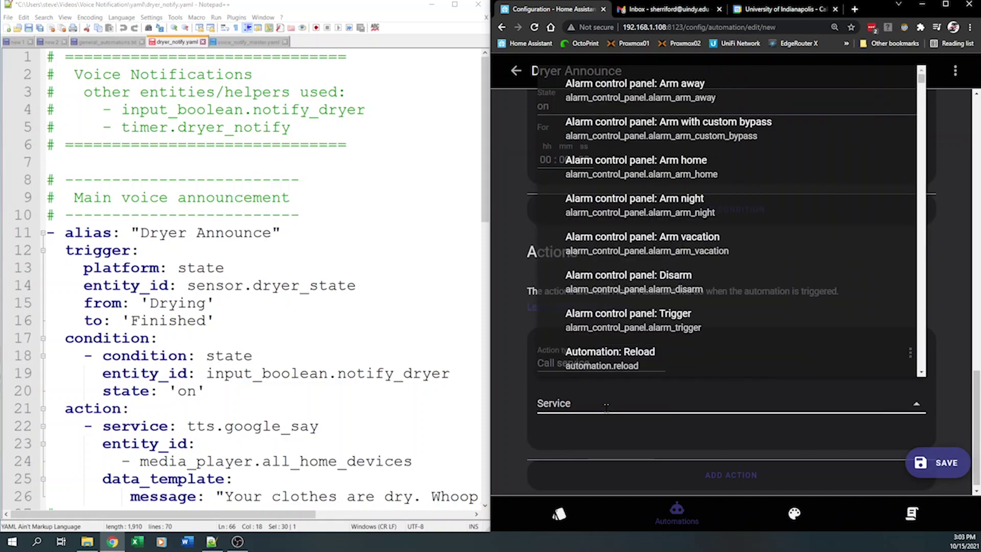
pyautogui.write('tts.')
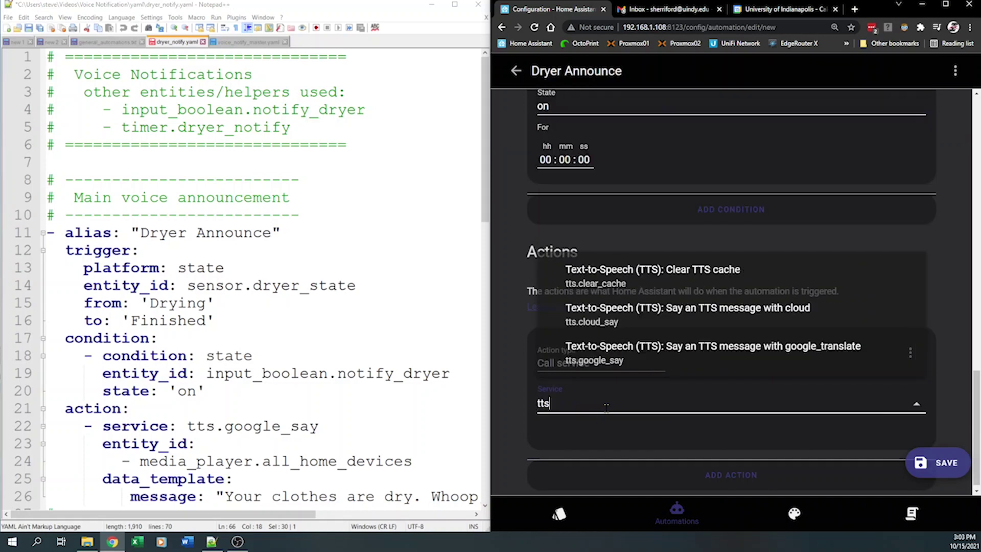
pyautogui.click(639, 348)
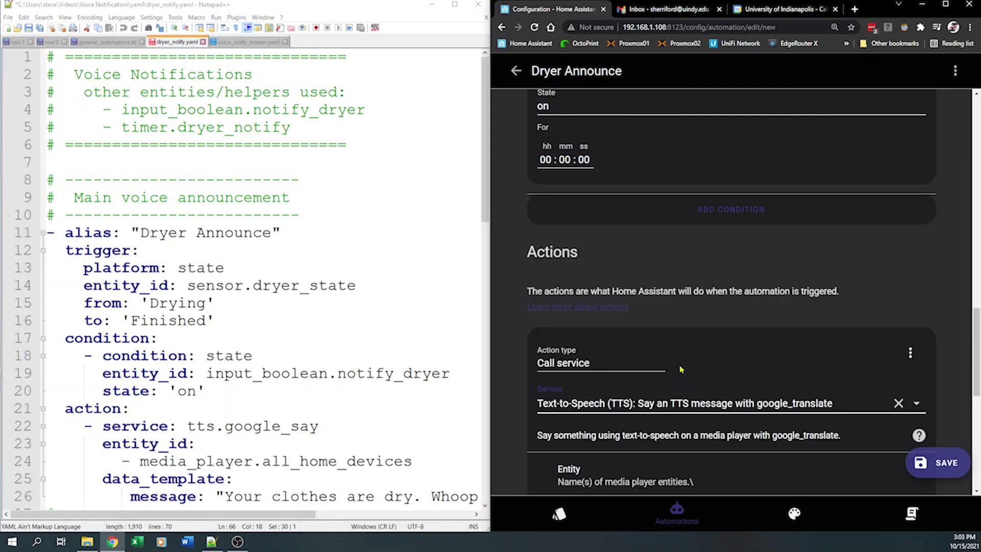
# Set the text-to-speech action's media player entity to media_player.all_home_devices.
pyautogui.scroll(-2, 681, 369)
pyautogui.scroll(-1, 681, 369)
pyautogui.click(678, 369)
pyautogui.click(661, 416)
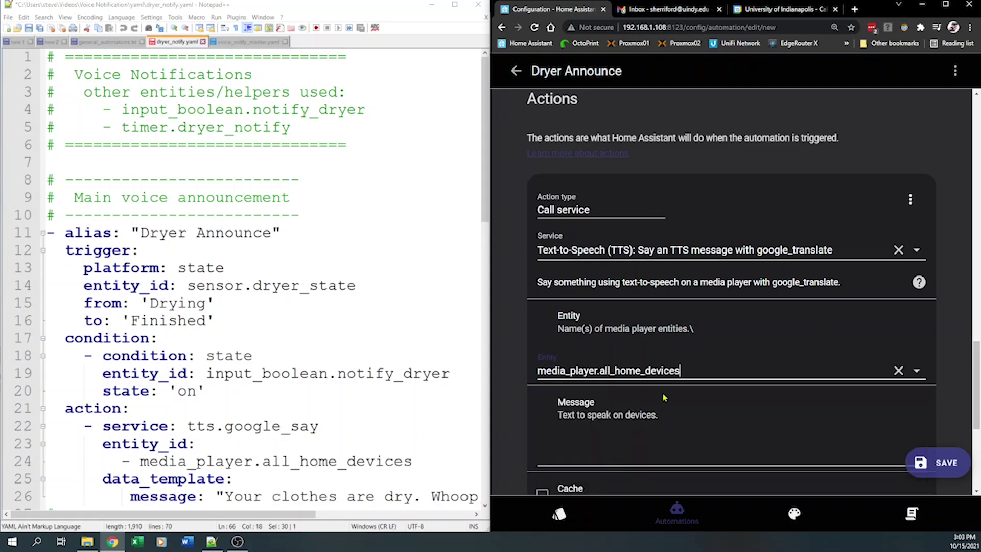
# Enter "Your clothes are dry. Whoop! Whoop!" as the message the text-to-speech action speaks.
pyautogui.scroll(-1, 669, 384)
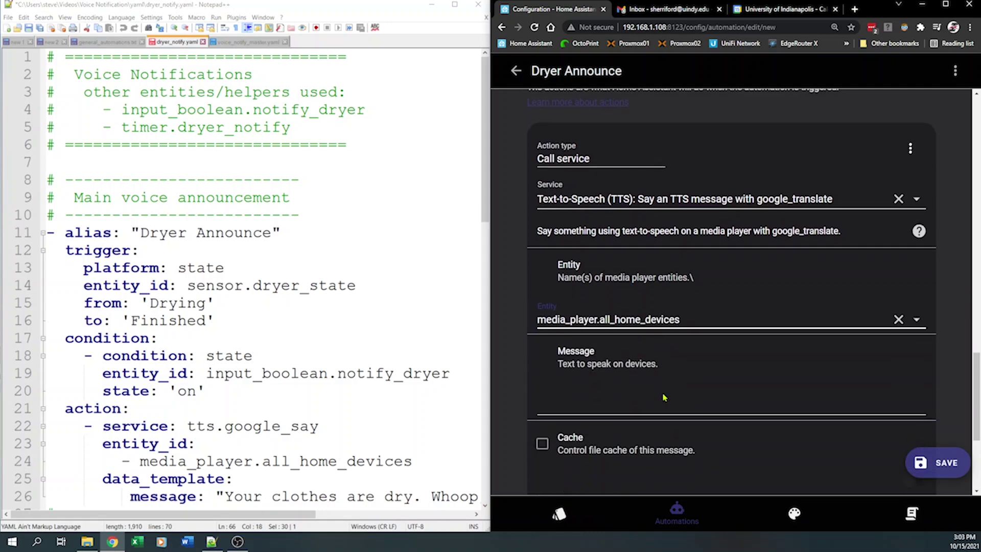
pyautogui.scroll(-1, 665, 353)
pyautogui.click(654, 358)
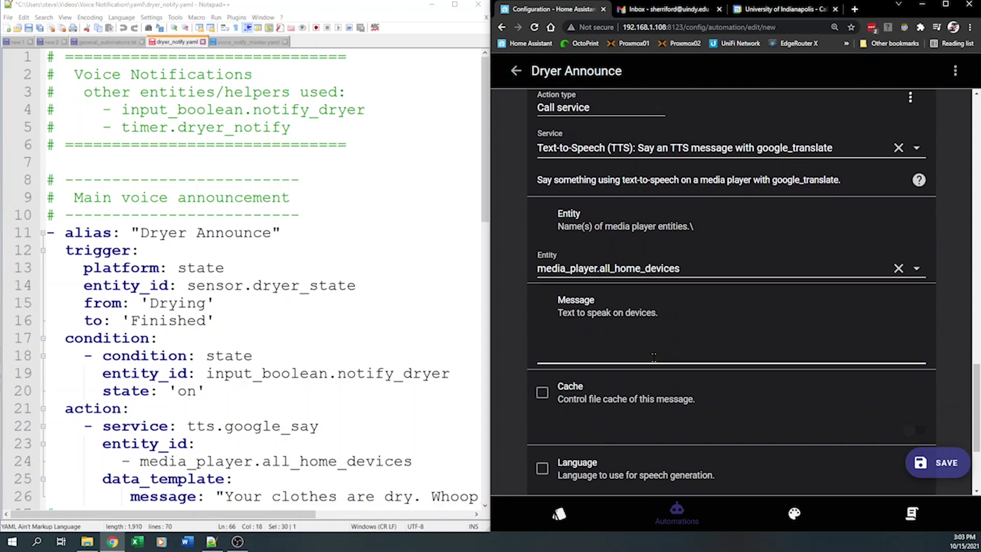
pyautogui.write('our clothes are dry.  Wh')
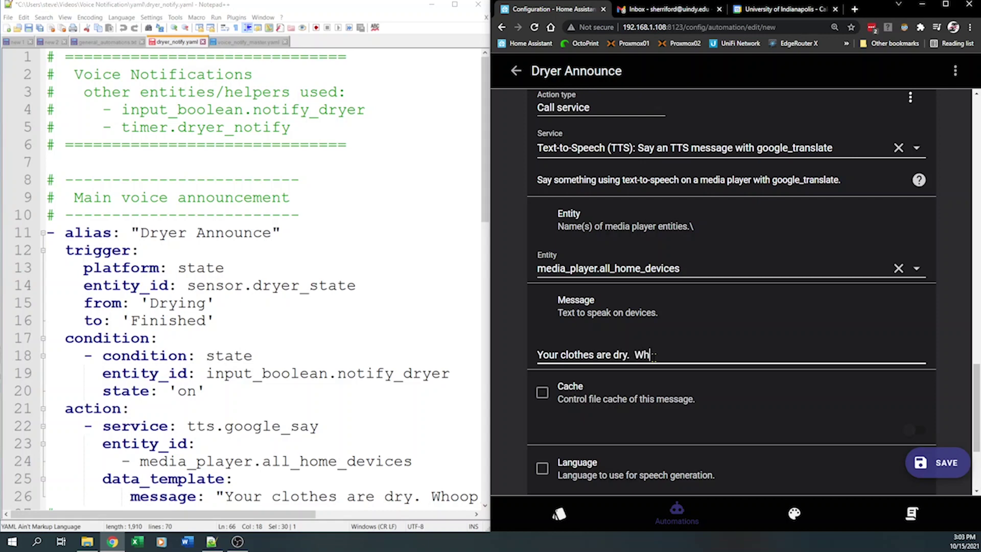
pyautogui.write('oop! Whoop!')
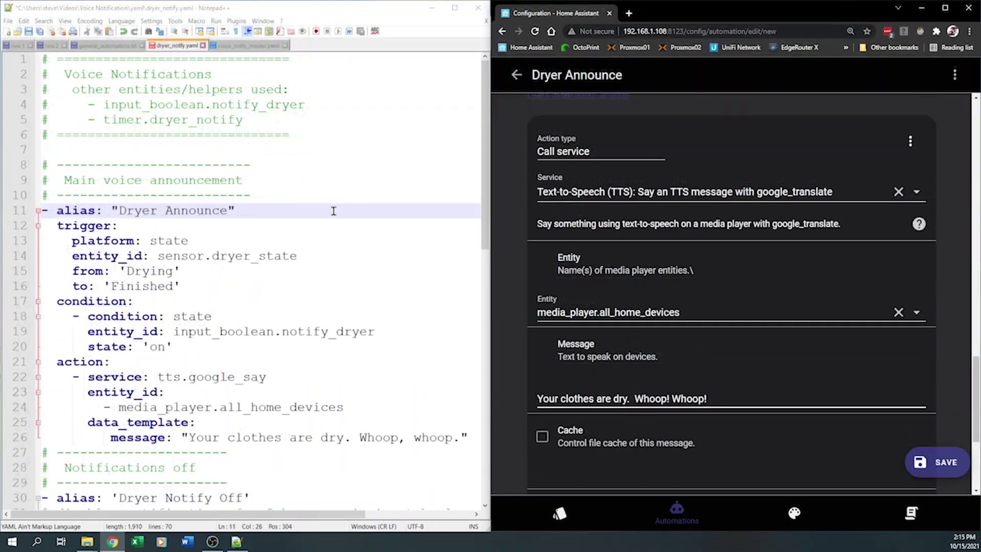
# Switch to Notepad++ and review the Dryer Notify Off, Dryer Notify On and delay-expired automations in dryer_notify.yaml, highlighting input_boolean.voice_night_mode.
pyautogui.scroll(-5, 331, 214)
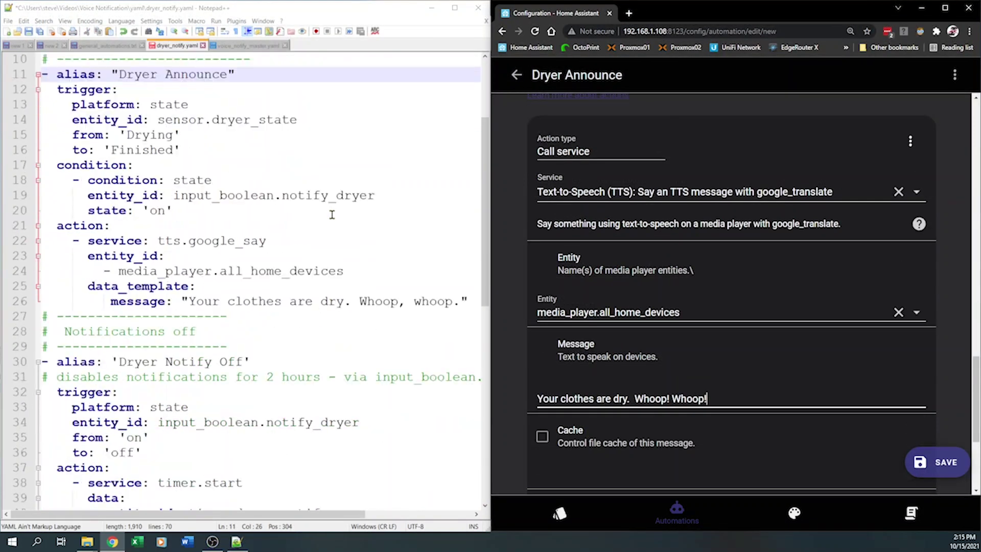
pyautogui.scroll(-1, 331, 214)
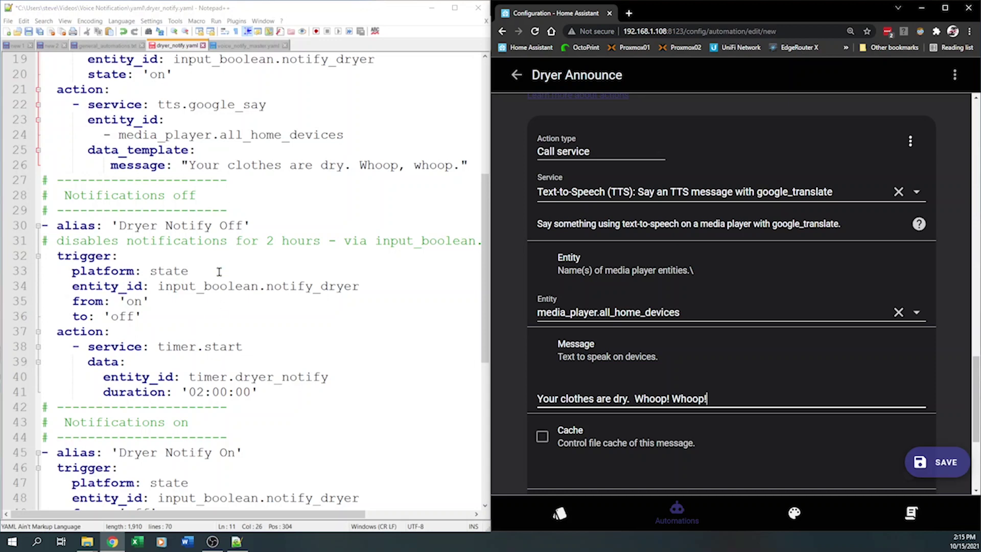
pyautogui.click(454, 7)
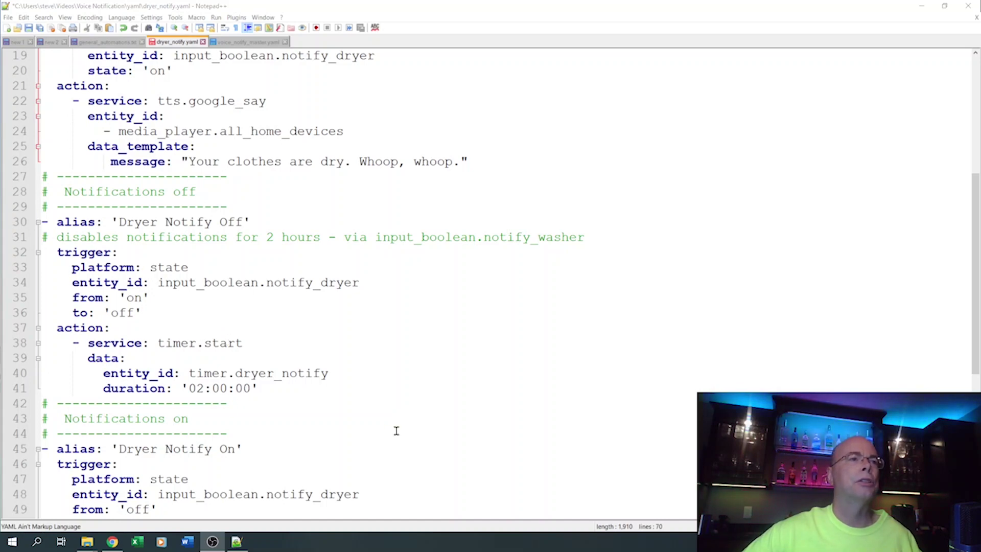
pyautogui.scroll(-1, 397, 430)
pyautogui.scroll(-3, 397, 430)
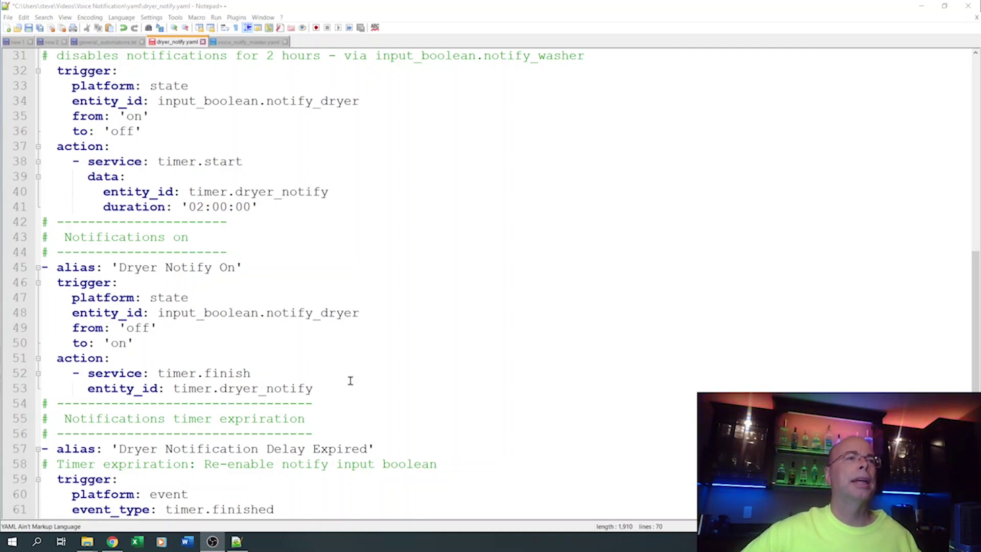
pyautogui.scroll(-3, 345, 378)
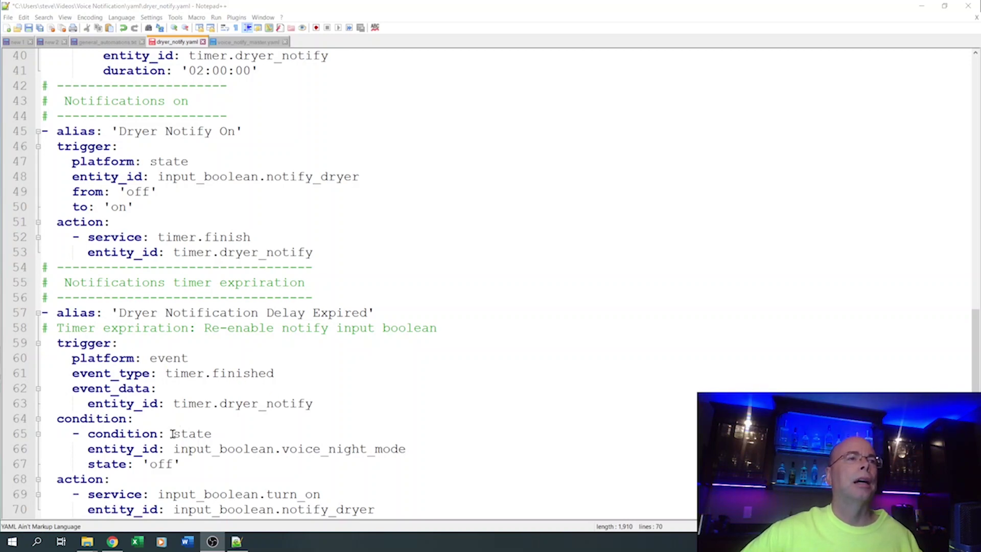
pyautogui.moveTo(408, 450); pyautogui.dragTo(174, 448)
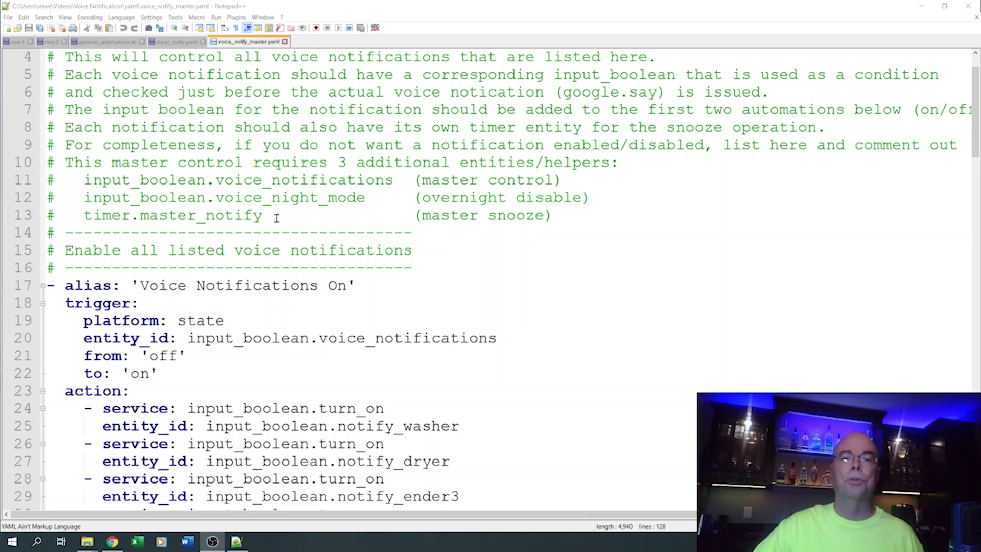
# Examine the Voice Notifications On automation in voice_notify_master.yaml, including its trigger, turn_on services and excluded entries.
pyautogui.scroll(-2, 277, 218)
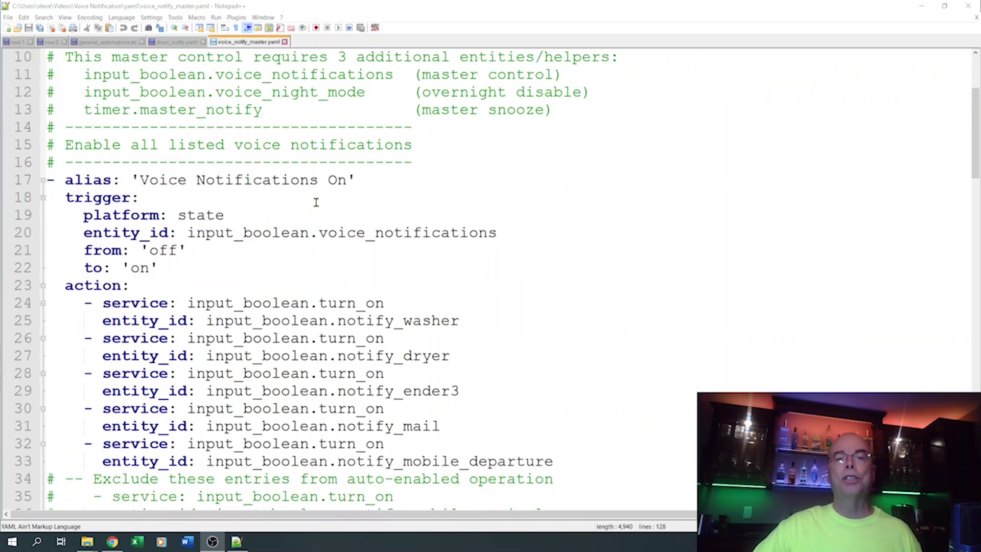
pyautogui.scroll(-1, 256, 194)
pyautogui.scroll(1, 265, 186)
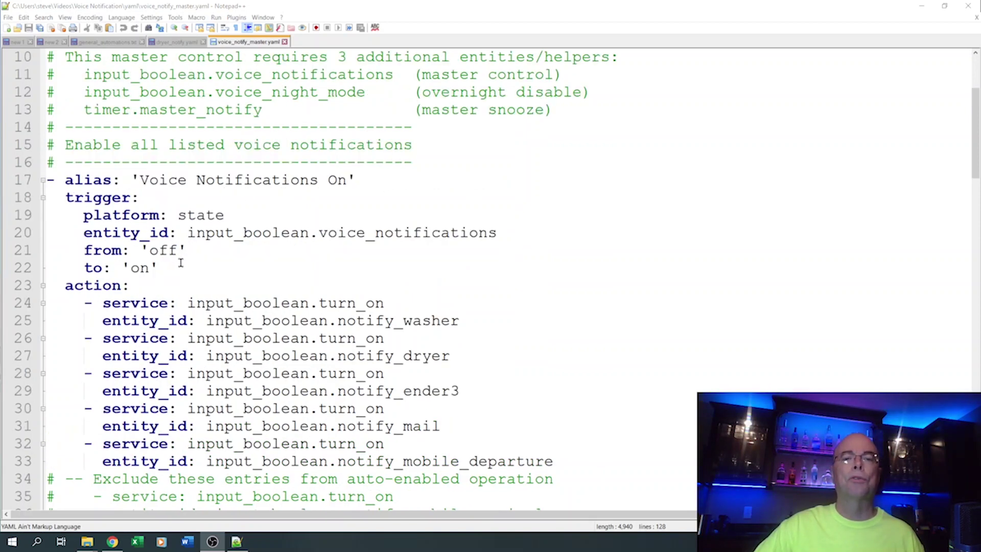
pyautogui.scroll(-2, 337, 245)
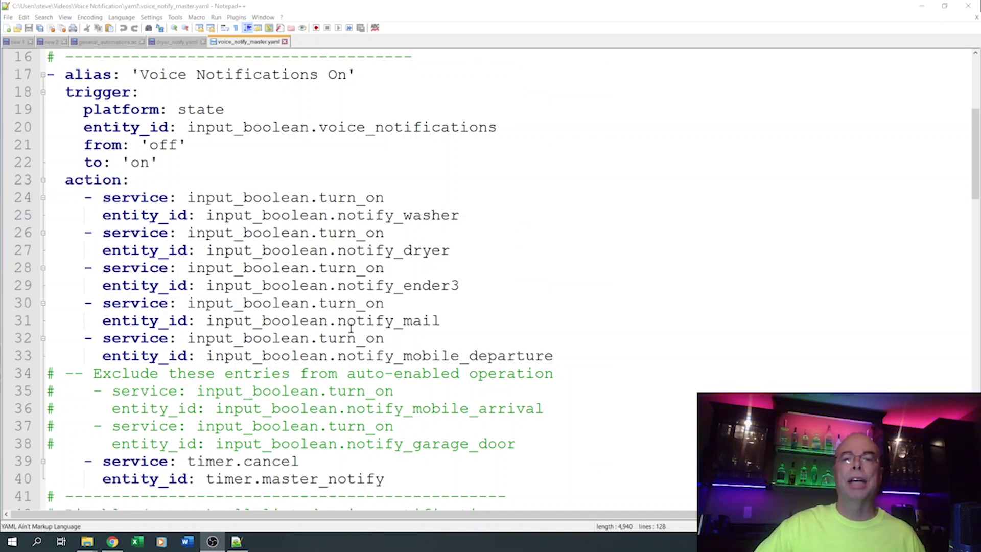
pyautogui.scroll(-1, 352, 340)
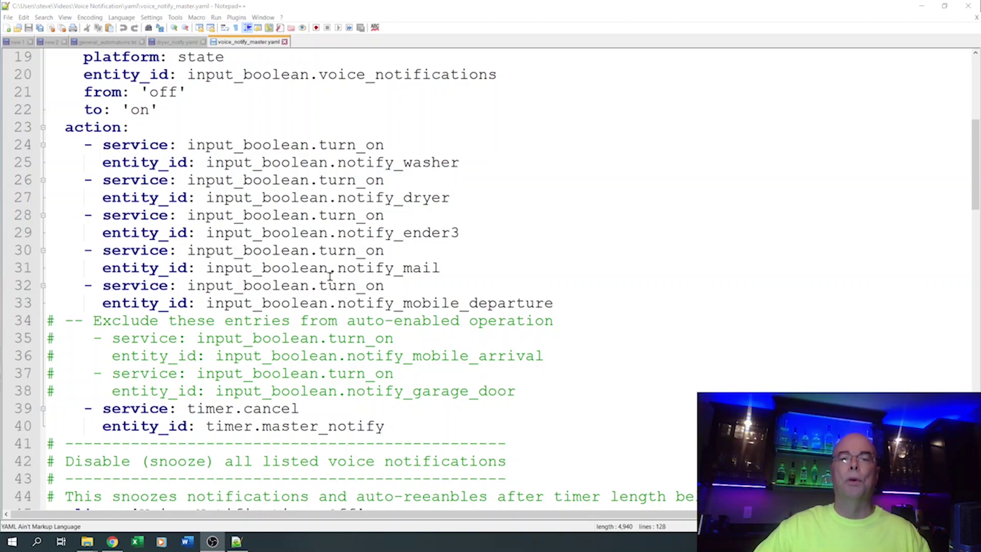
# Examine the Voice Notifications Off and Master Notification Delay Expired automations, including the turn_off services, master snooze timer and night mode condition.
pyautogui.scroll(-2, 327, 271)
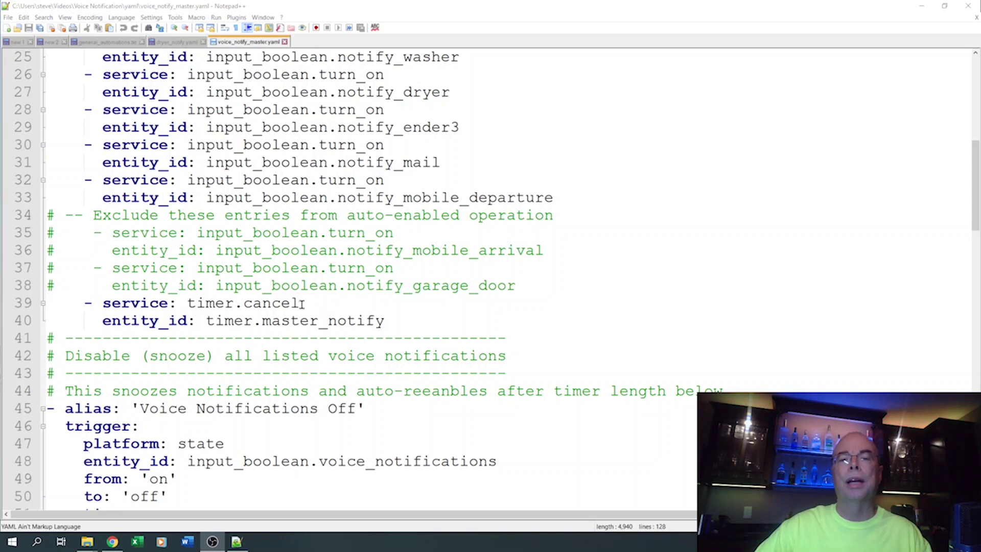
pyautogui.scroll(-4, 298, 304)
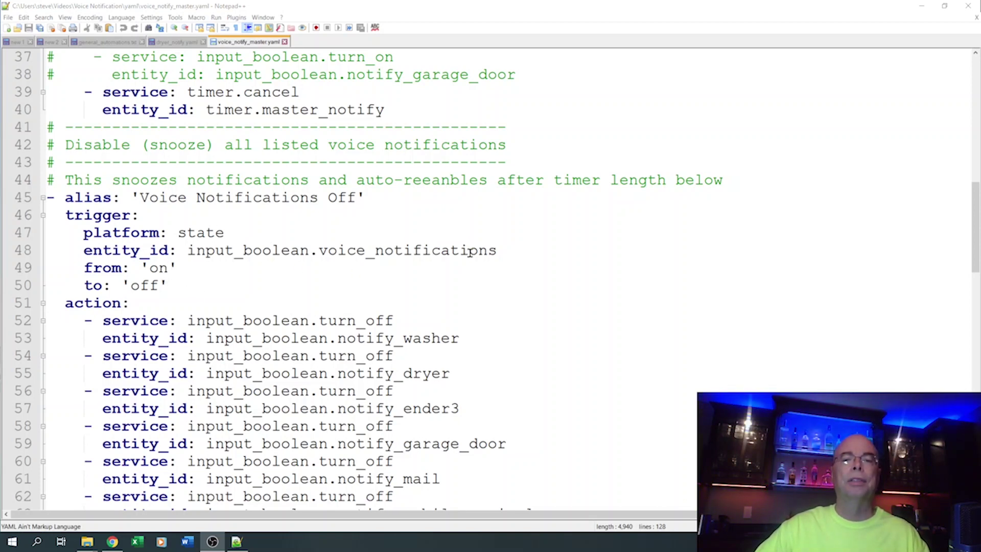
pyautogui.scroll(-3, 467, 250)
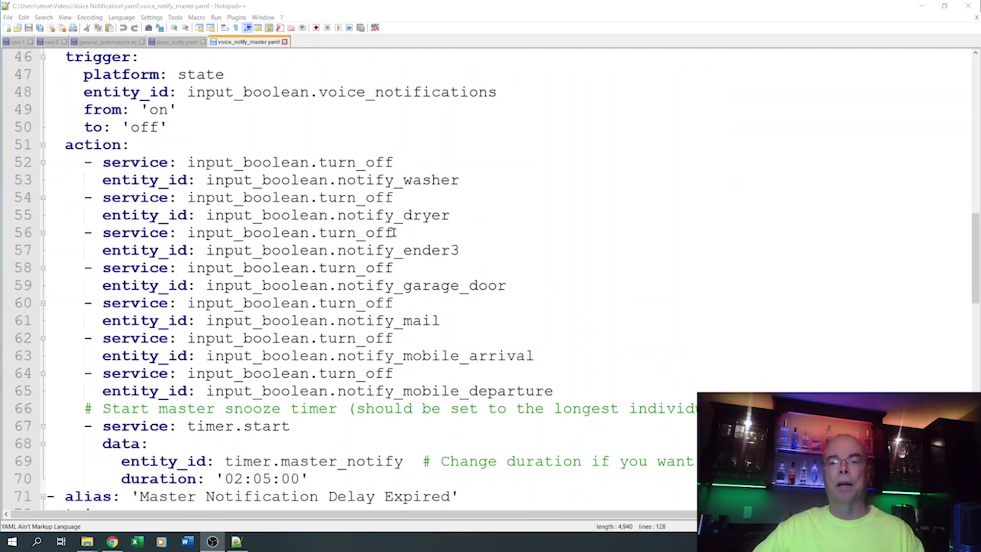
pyautogui.scroll(-2, 412, 229)
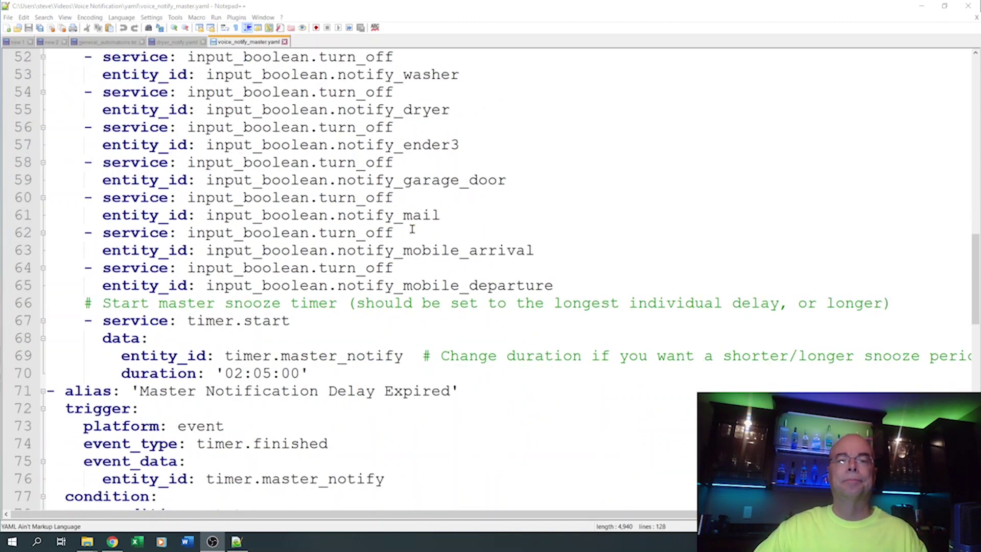
pyautogui.scroll(-1, 412, 230)
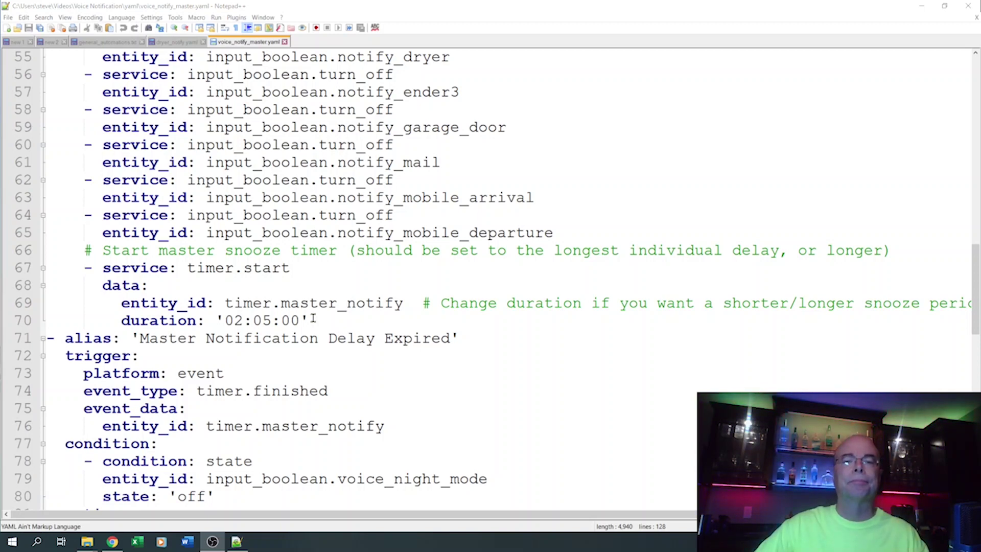
pyautogui.scroll(-1, 314, 319)
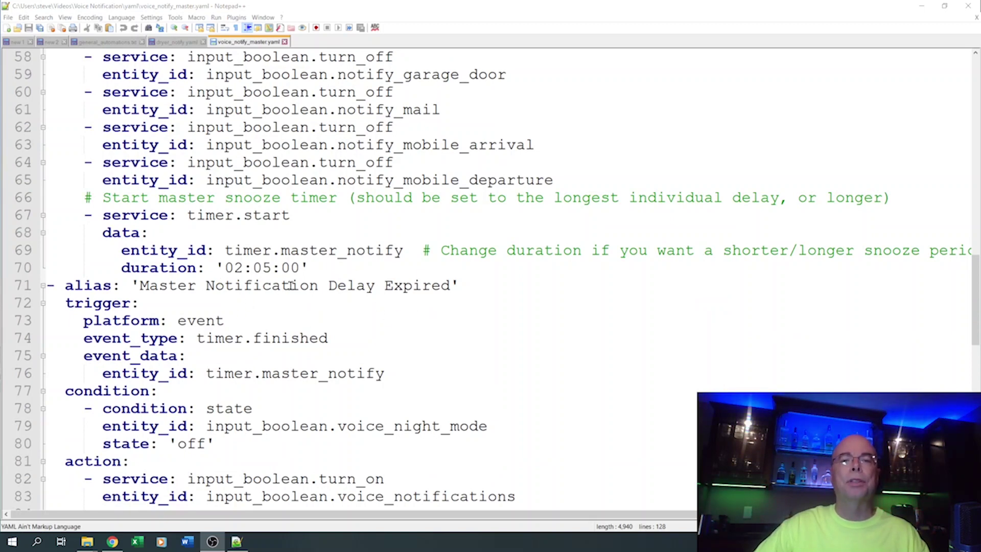
pyautogui.scroll(-1, 290, 287)
pyautogui.scroll(-1, 289, 285)
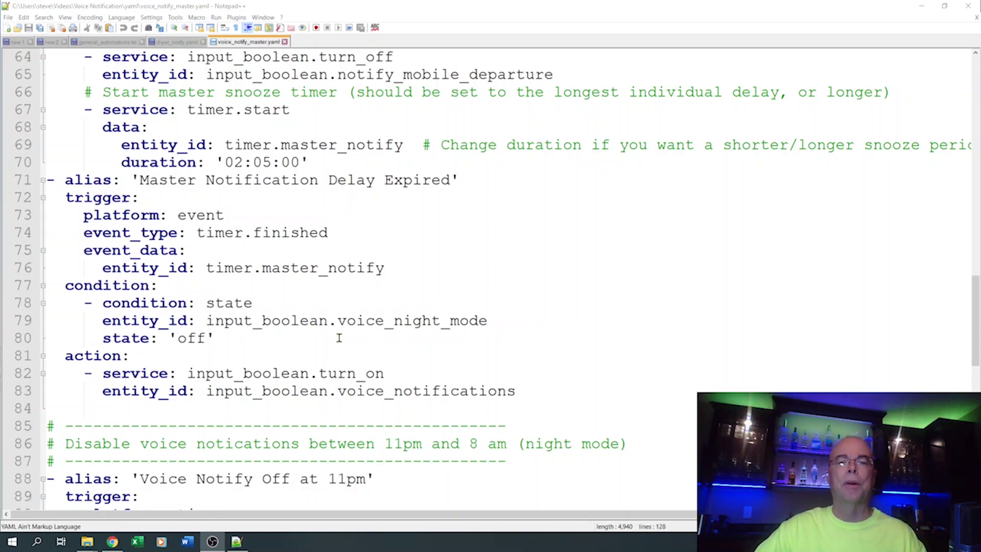
pyautogui.scroll(-1, 349, 327)
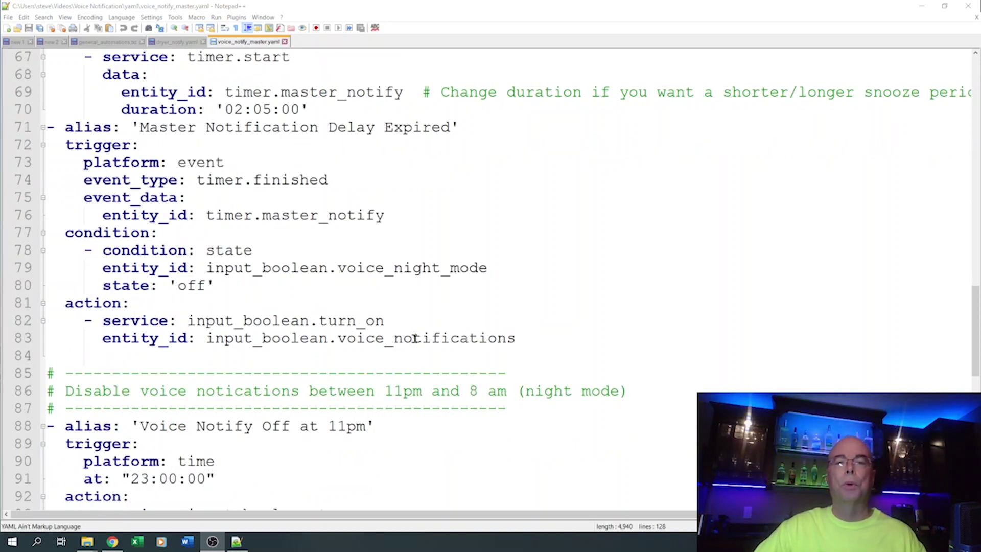
pyautogui.scroll(-1, 377, 320)
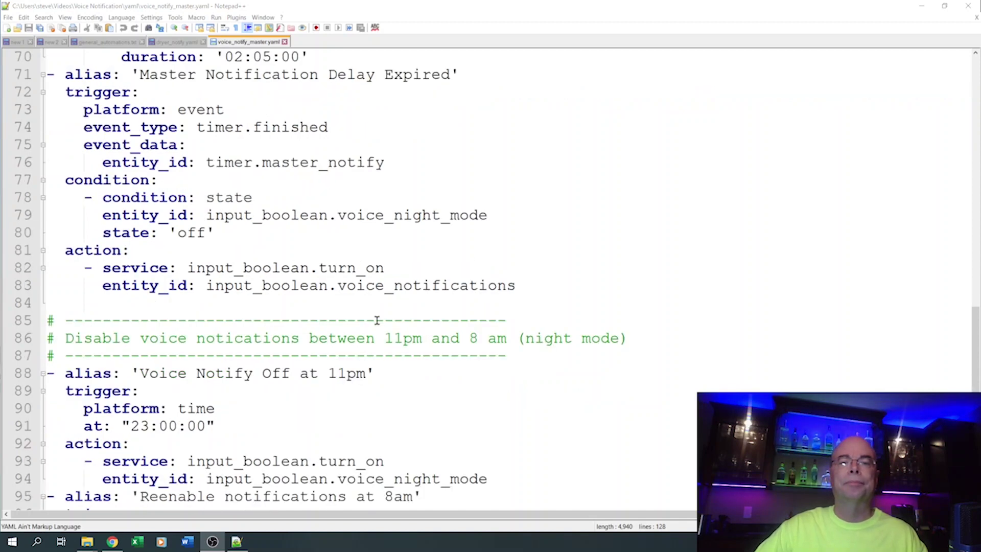
# Review the night mode automations through the end of the file, covering the 11pm and 8am schedules and Voice Night Mode On and Off.
pyautogui.scroll(-3, 376, 320)
pyautogui.scroll(-1, 488, 315)
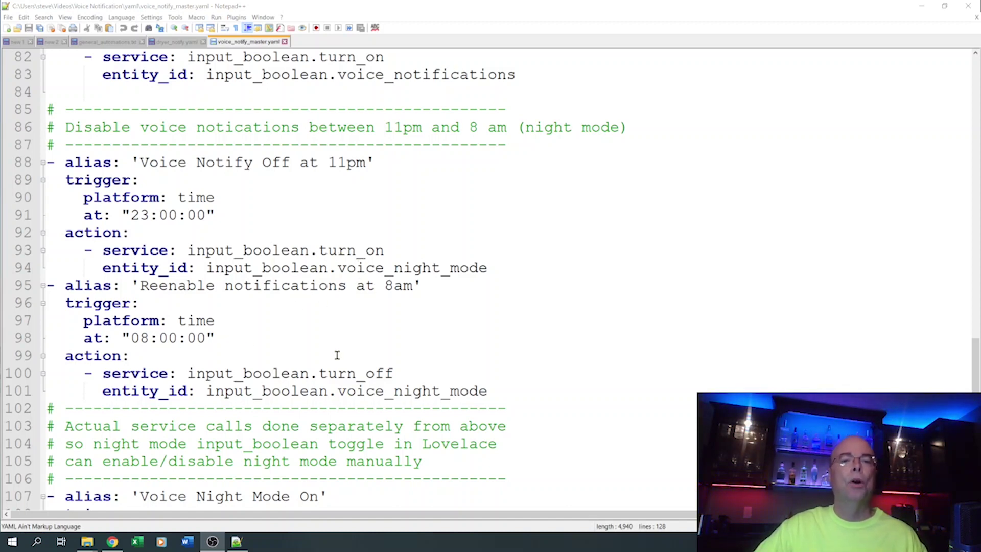
pyautogui.scroll(-1, 402, 371)
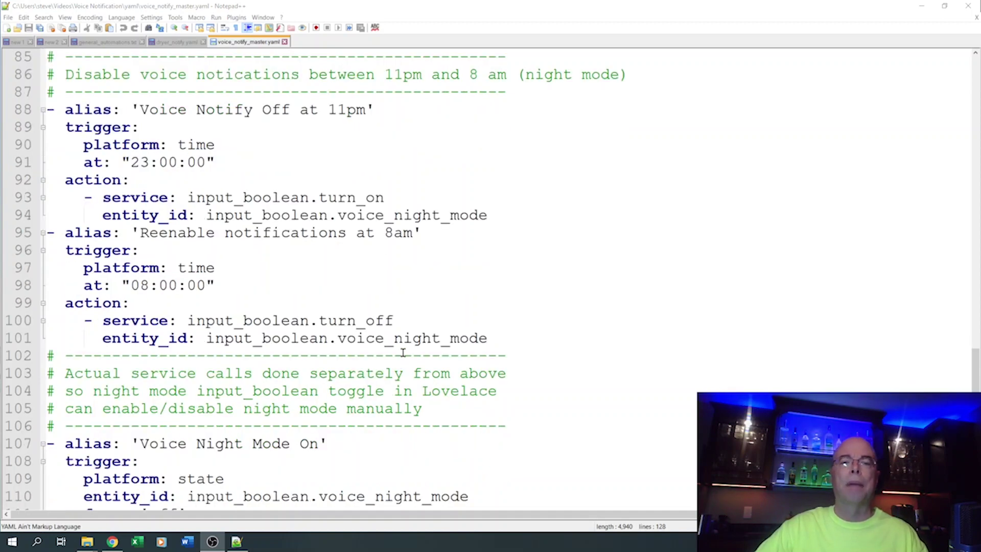
pyautogui.scroll(-1, 401, 358)
pyautogui.scroll(-3, 403, 350)
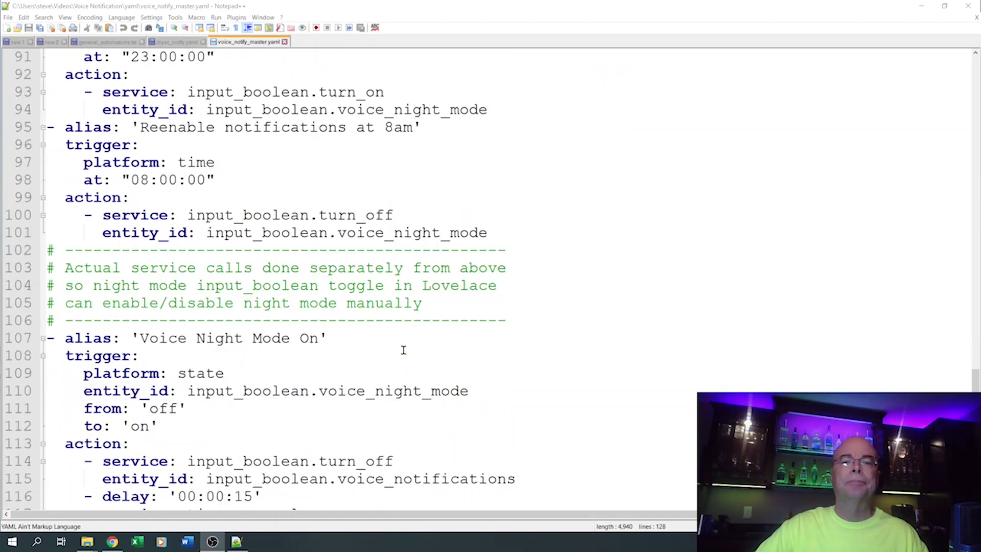
pyautogui.scroll(-1, 403, 351)
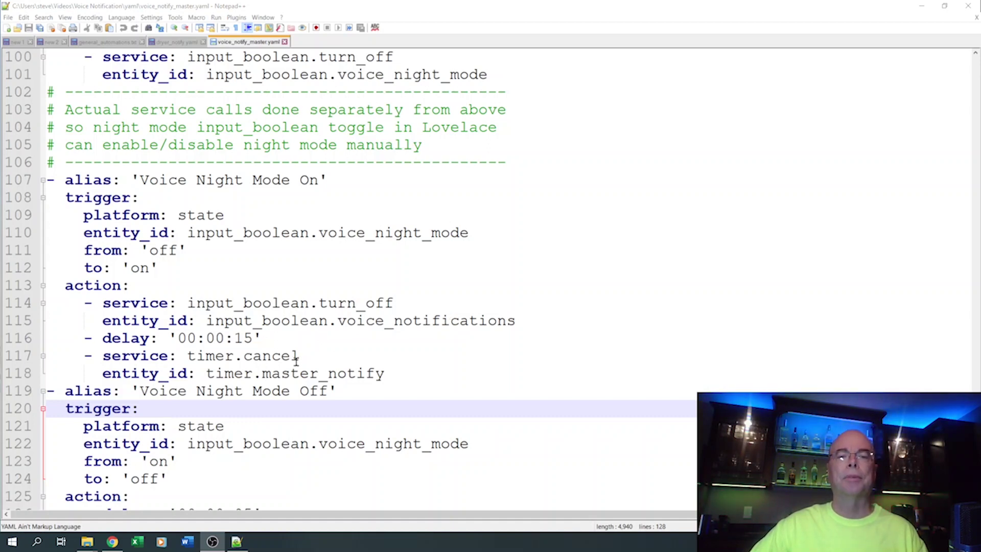
pyautogui.scroll(-1, 366, 341)
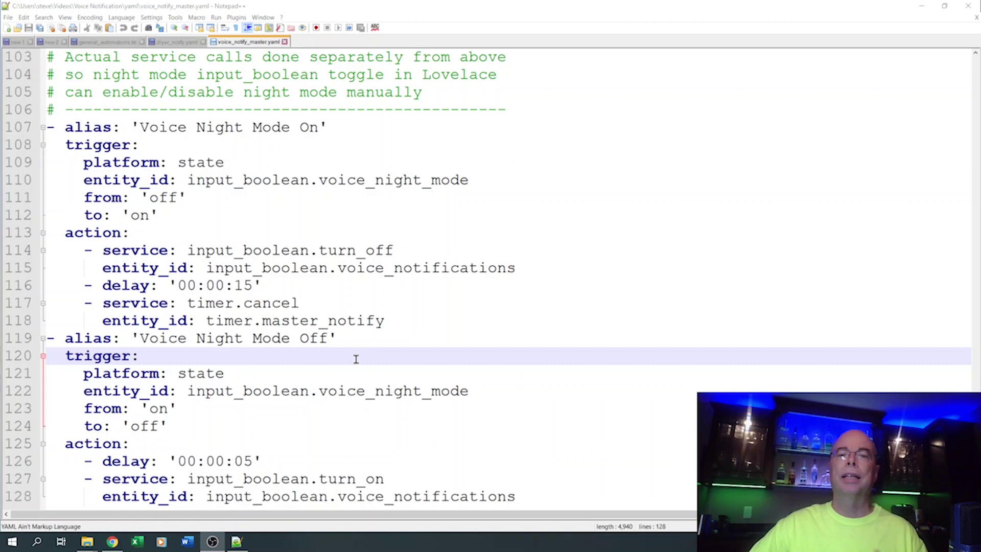